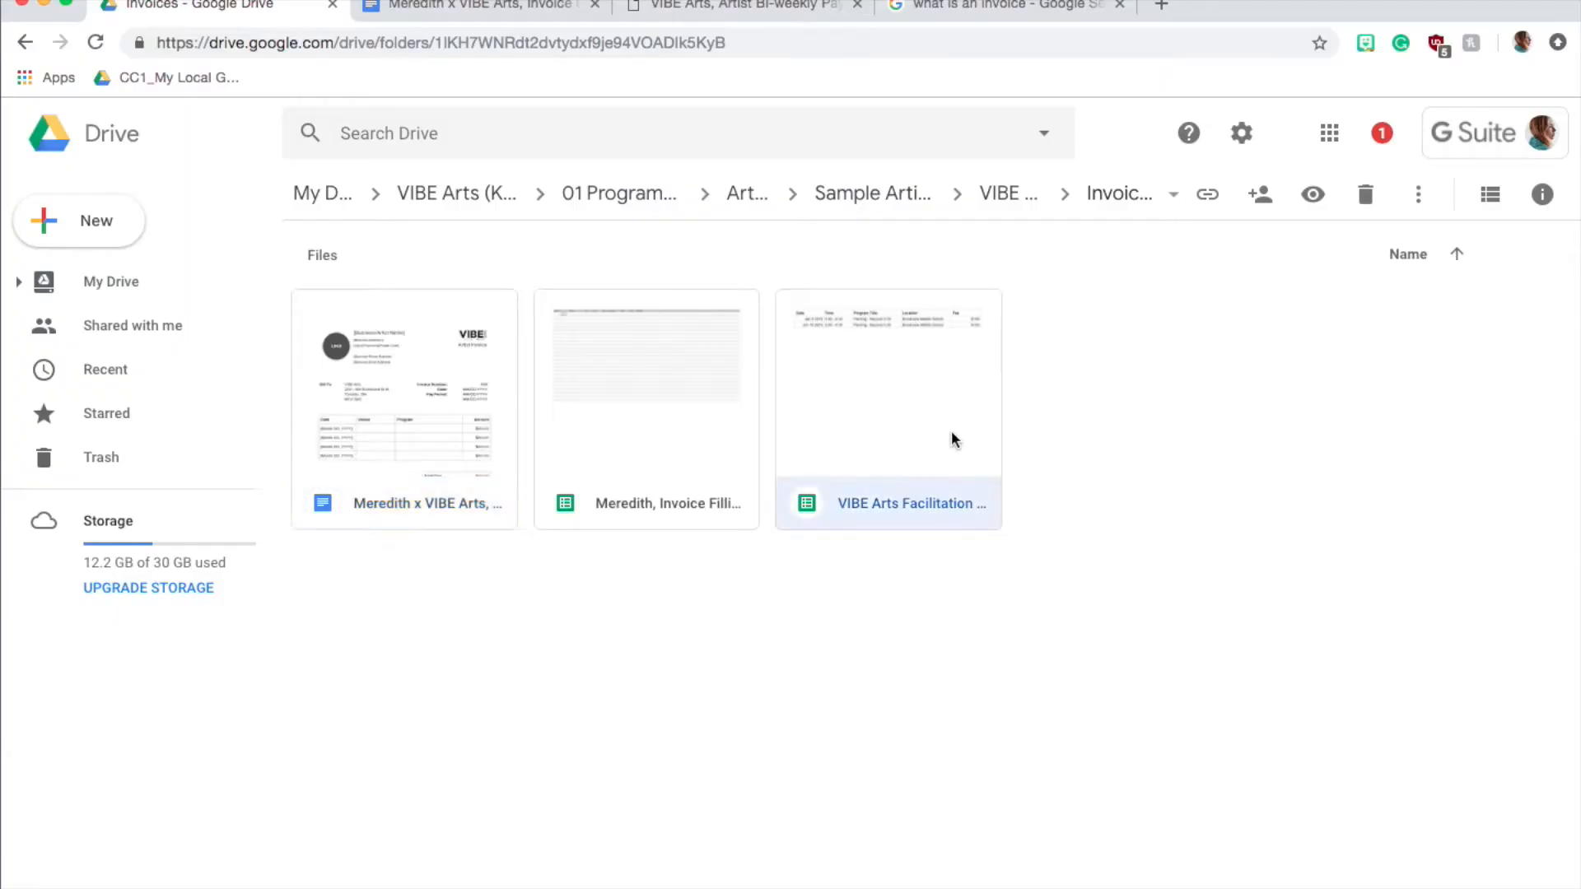
Replace the bracketed business name placeholder in the invoice header with the artist's full name, without the square brackets
{"action": "double_click", "coordinate": [953, 440]}
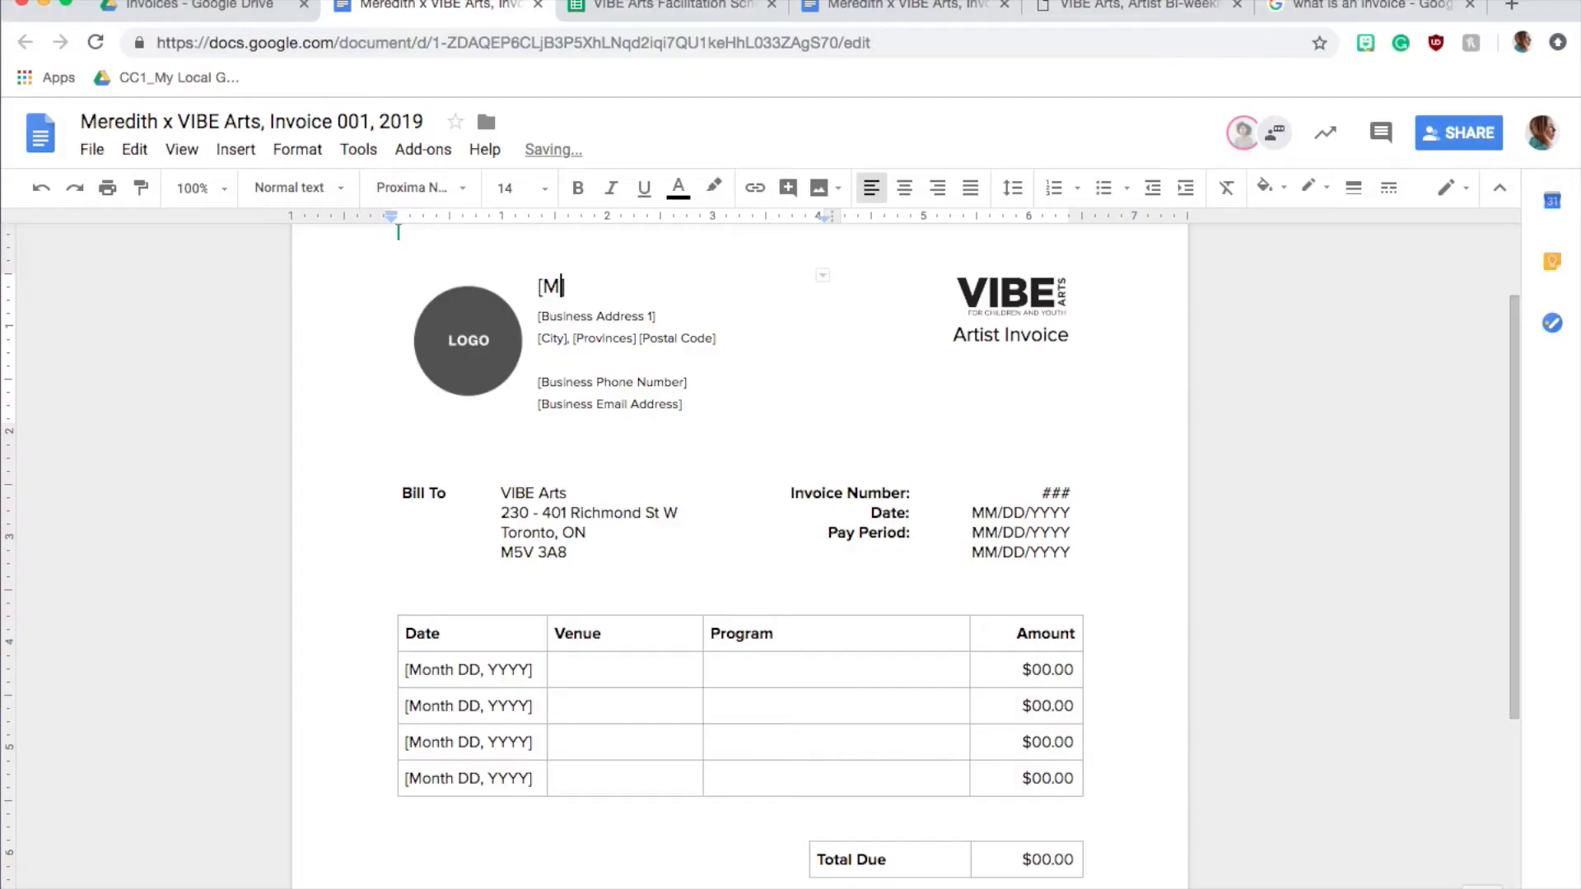
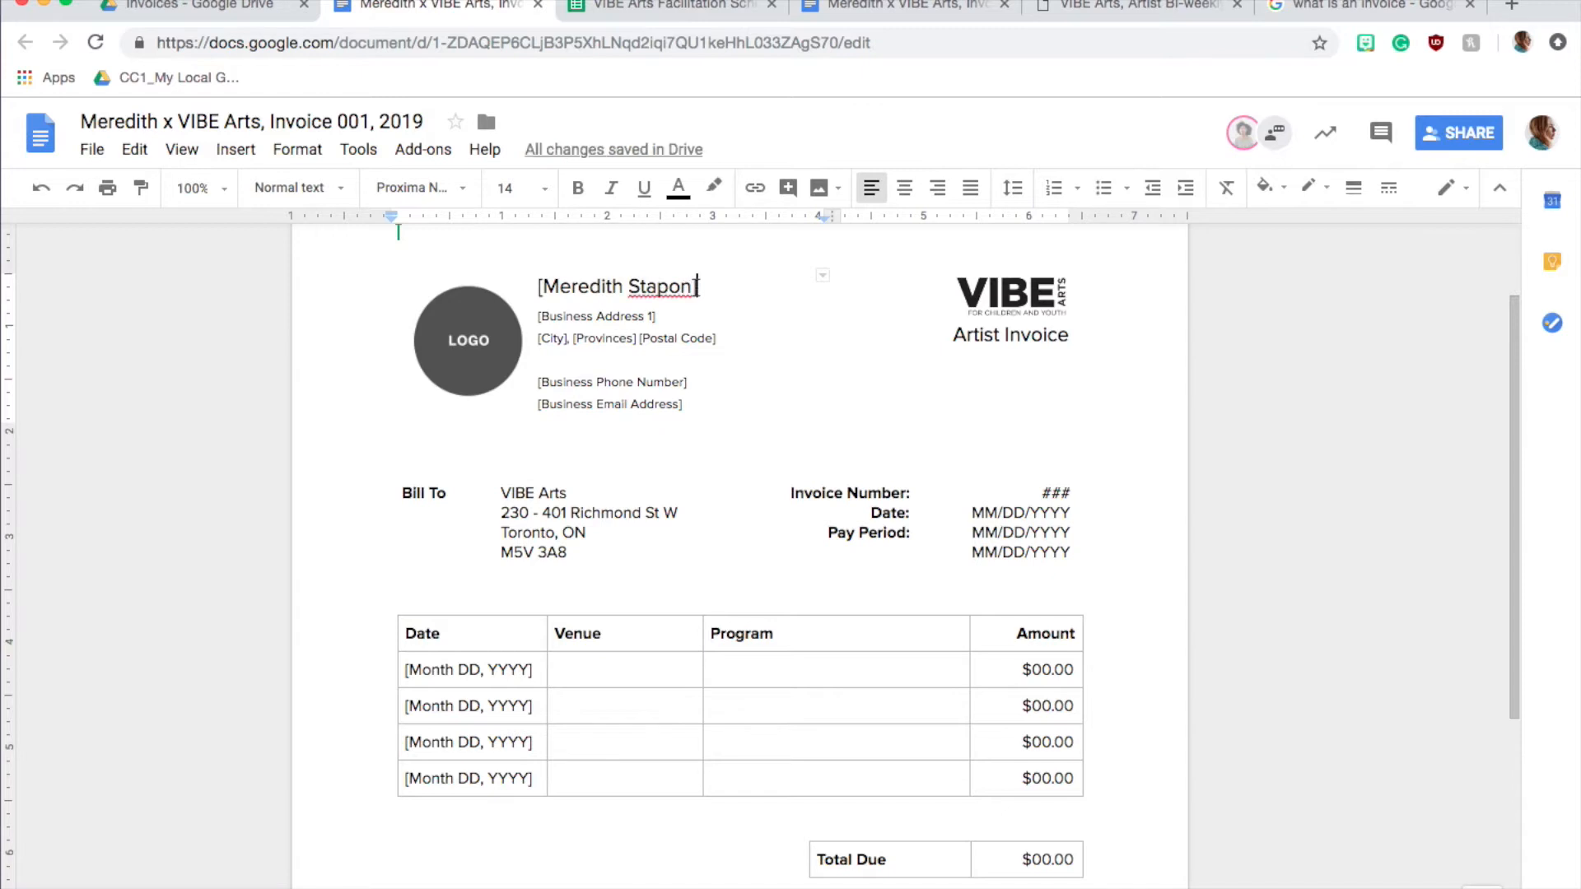
{"action": "key", "text": "Delete"}
{"action": "left_click", "coordinate": [541, 288]}
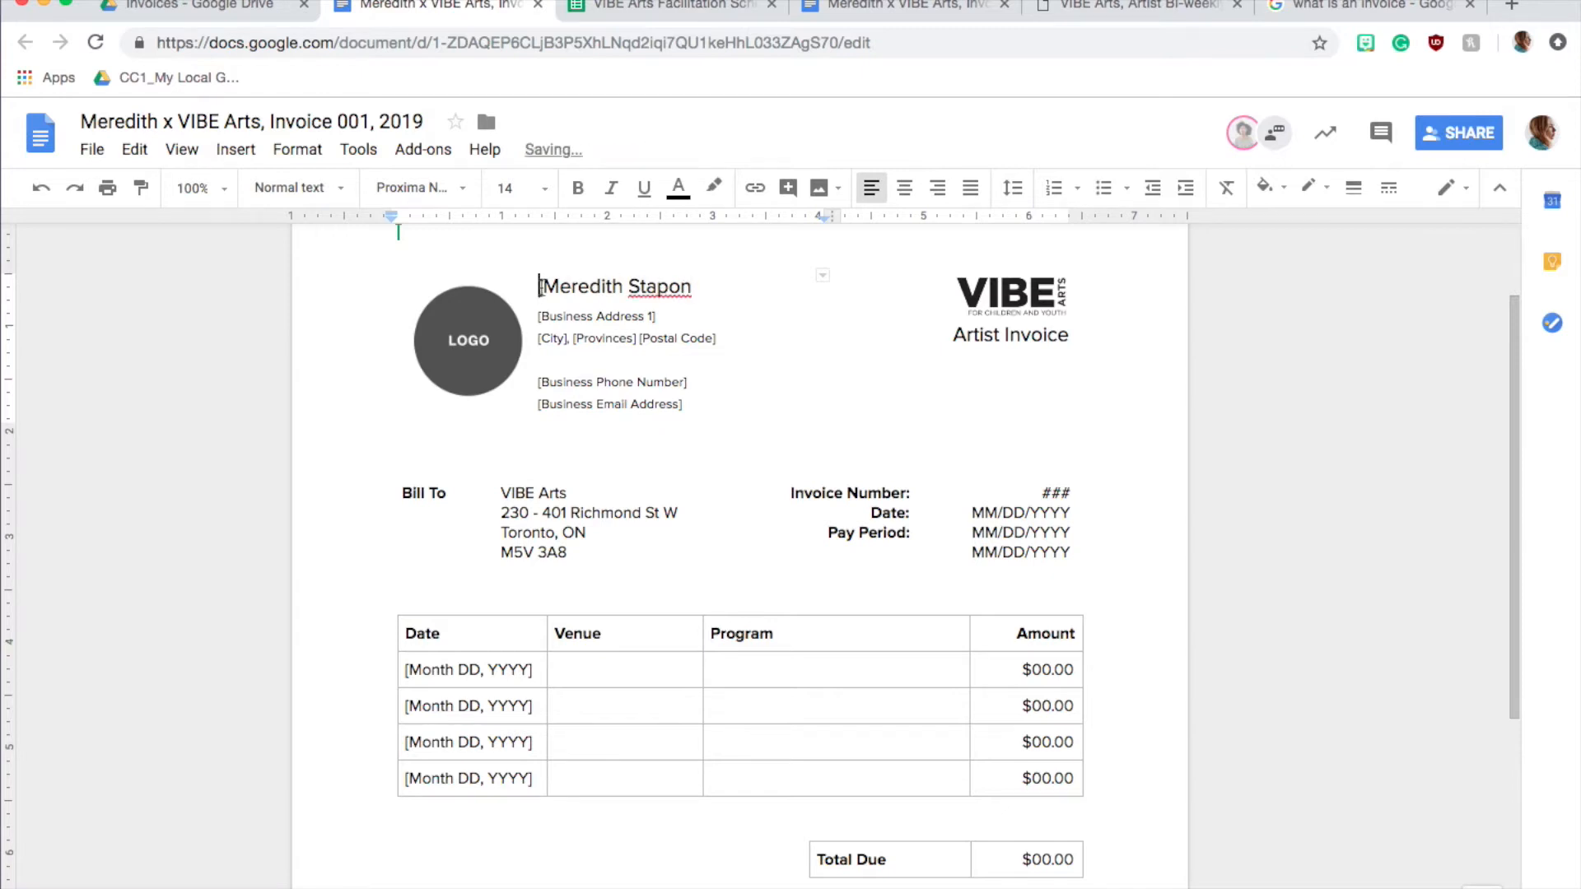
{"action": "key", "text": "Delete"}
Fill in the artist's business address, phone number and email address in place of the bracketed placeholders in the invoice header
{"action": "left_click_drag", "start_coordinate": [659, 317], "coordinate": [539, 316]}
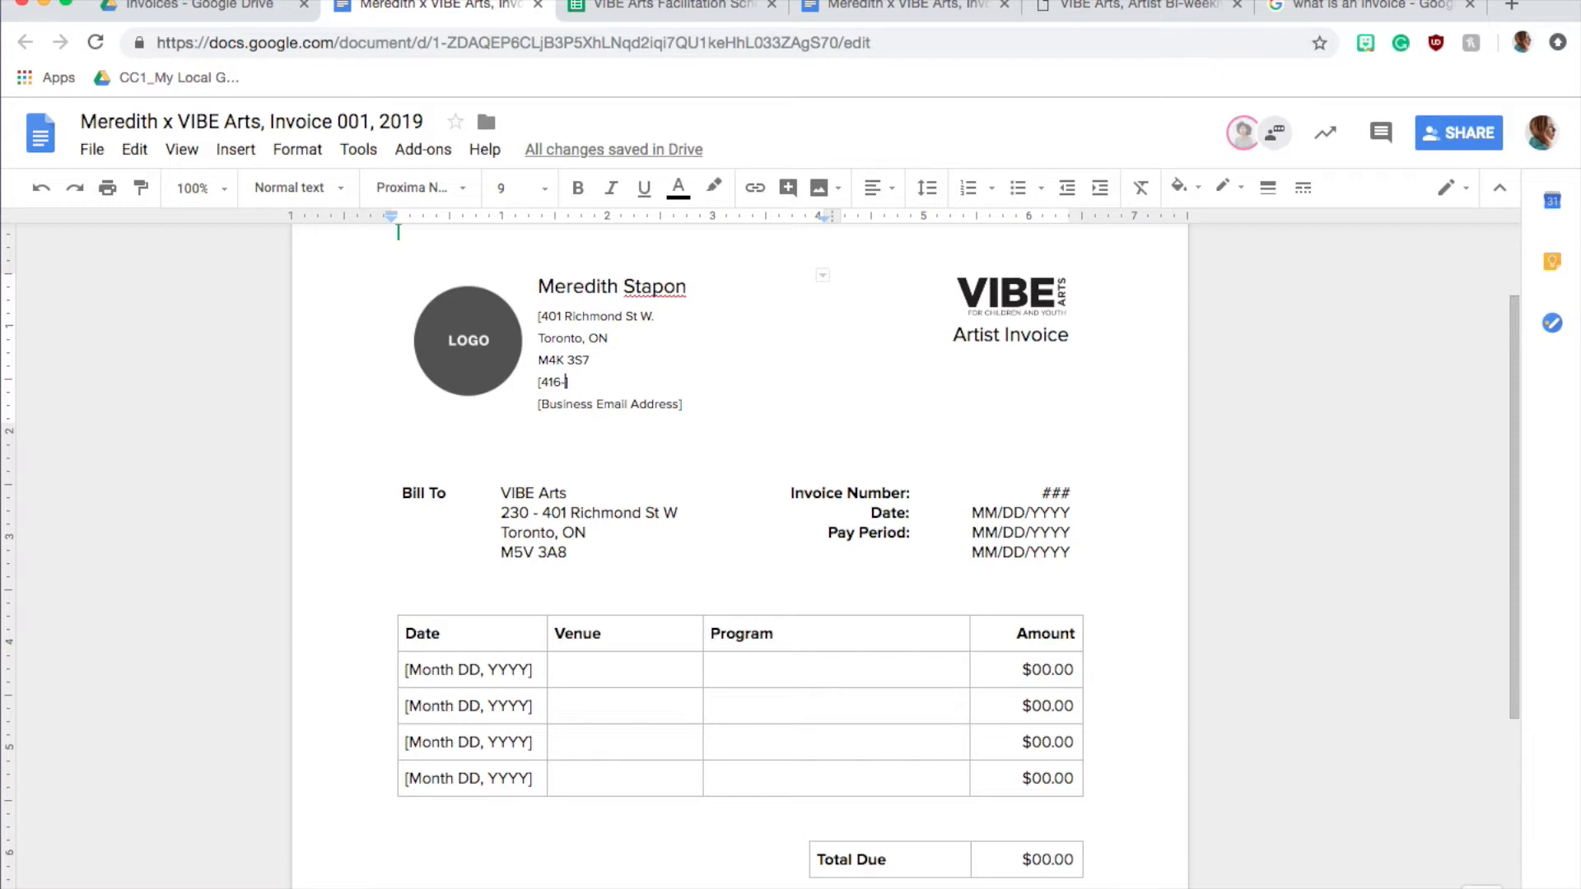
{"action": "type", "text": "929-9314"}
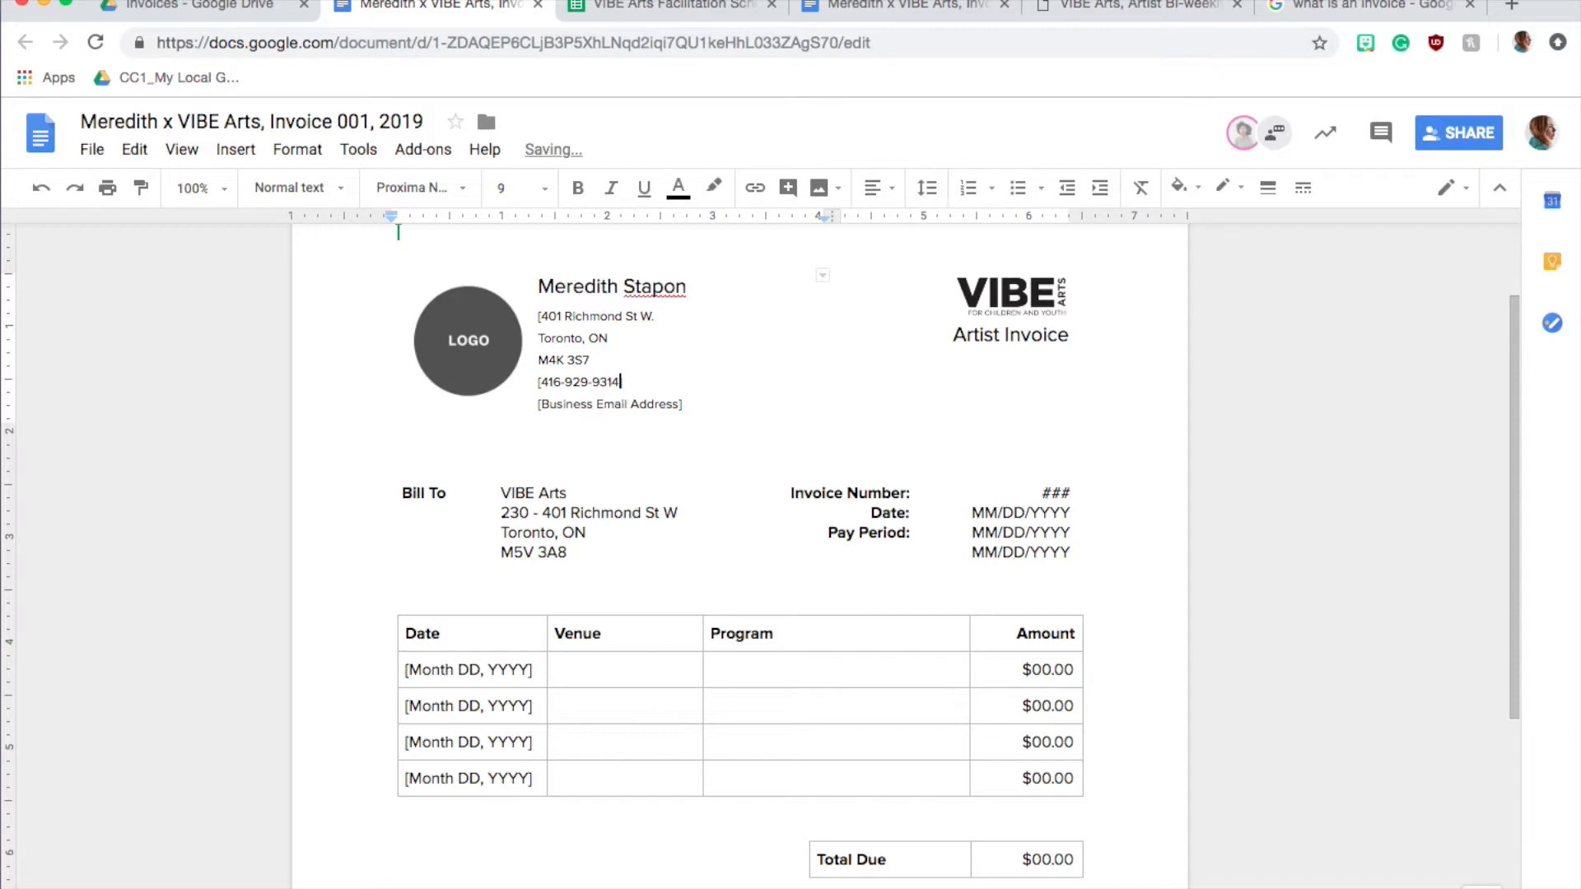
{"action": "key", "text": "BackSpace"}
{"action": "left_click", "coordinate": [544, 379]}
{"action": "key", "text": "BackSpace"}
{"action": "left_click_drag", "start_coordinate": [682, 404], "coordinate": [530, 406]}
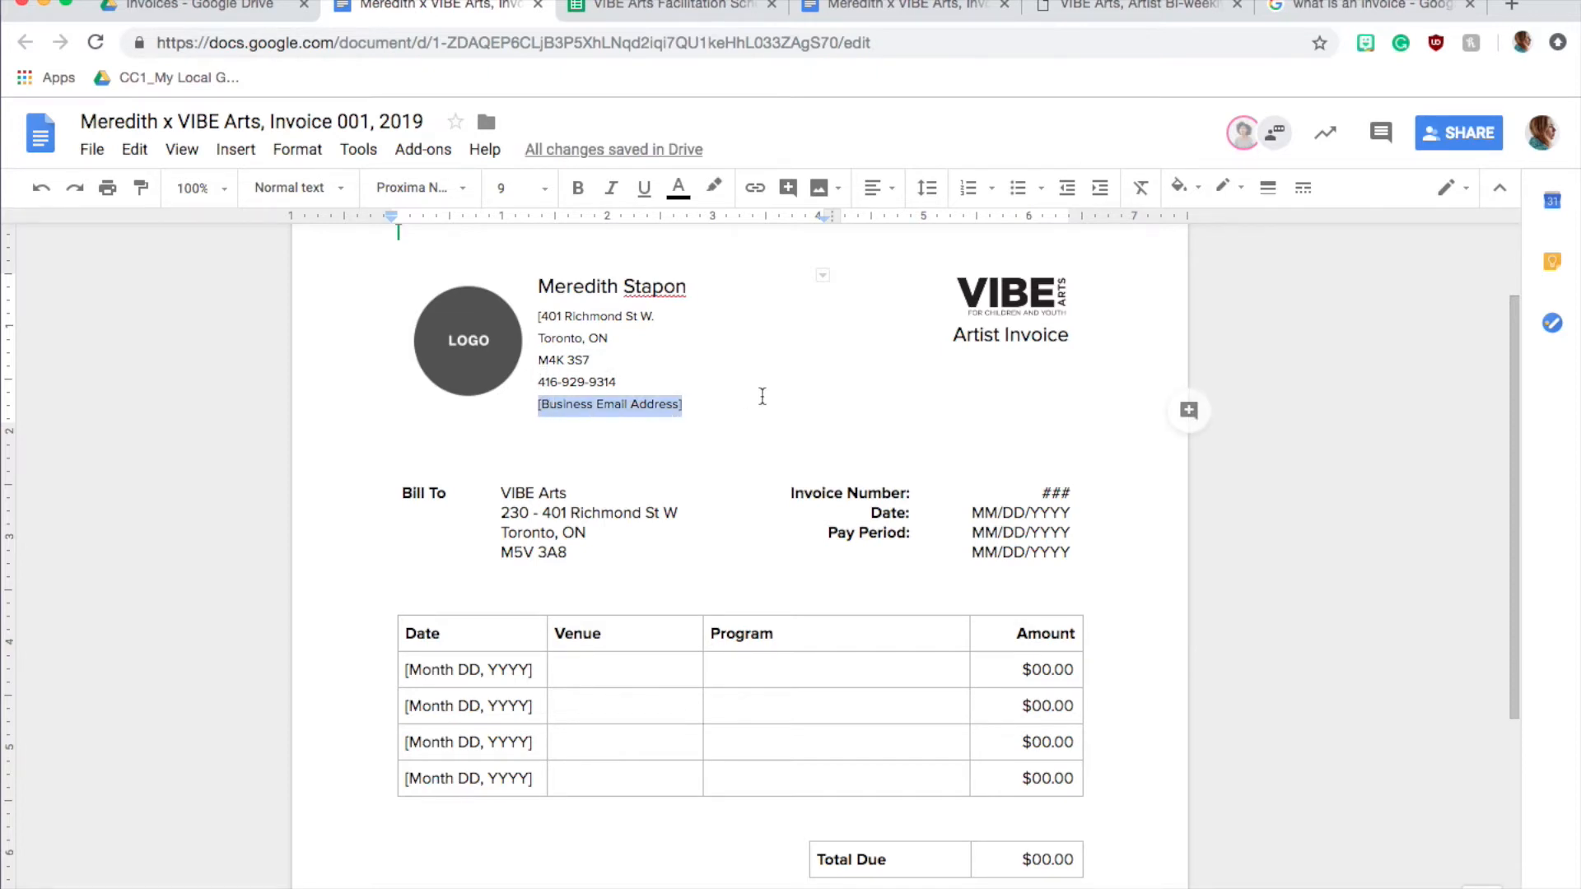
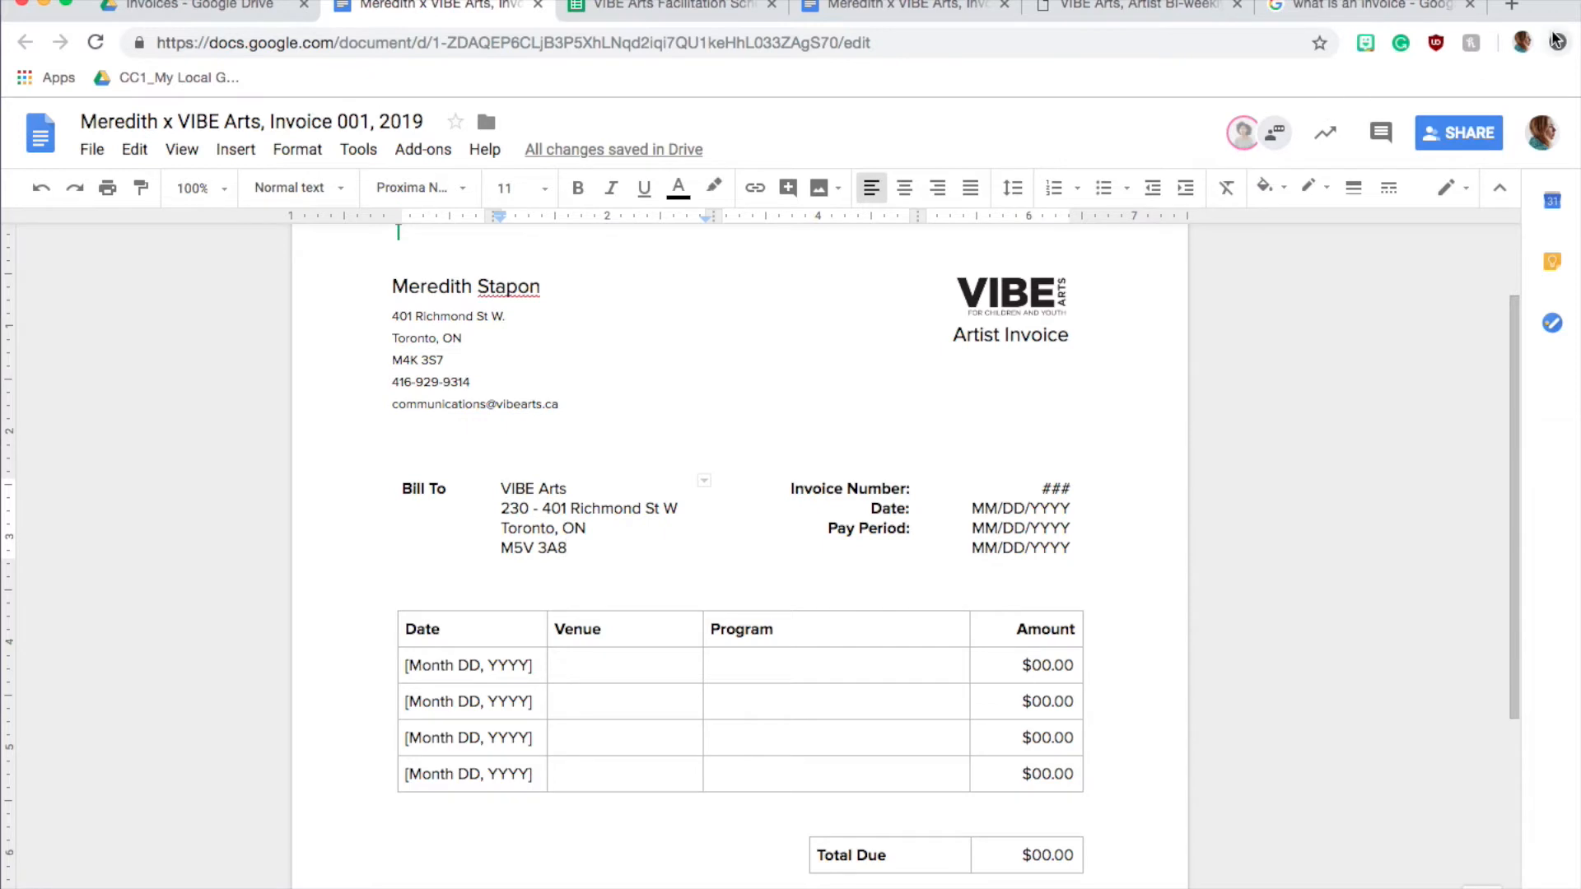
Search Google for "free invoice generator" in a new browser tab
{"action": "left_click", "coordinate": [1512, 6]}
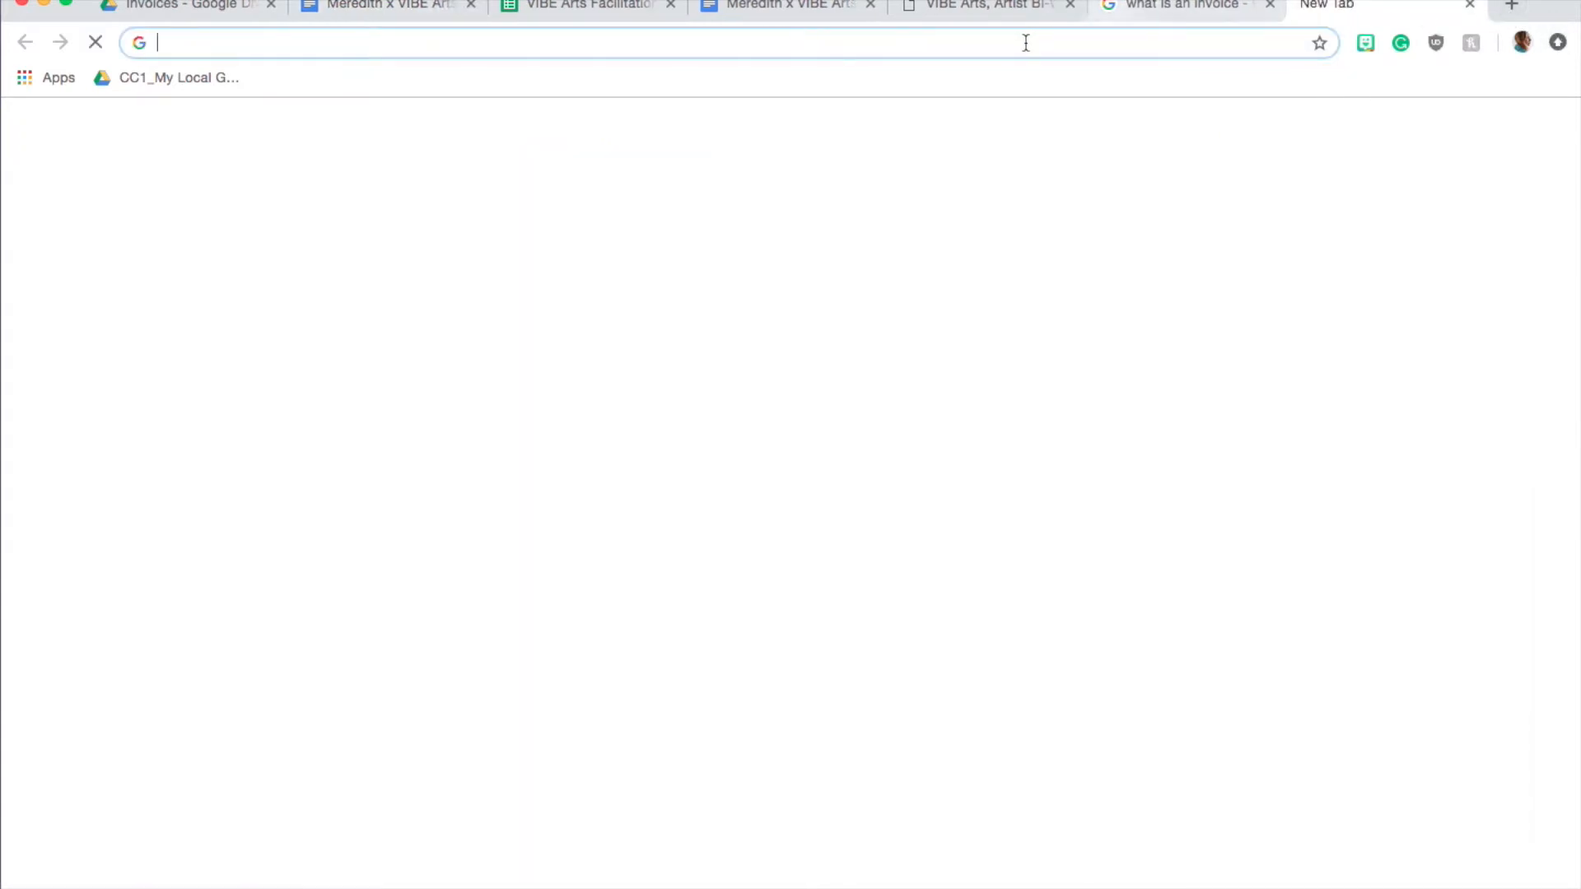
{"action": "type", "text": "free incoi"}
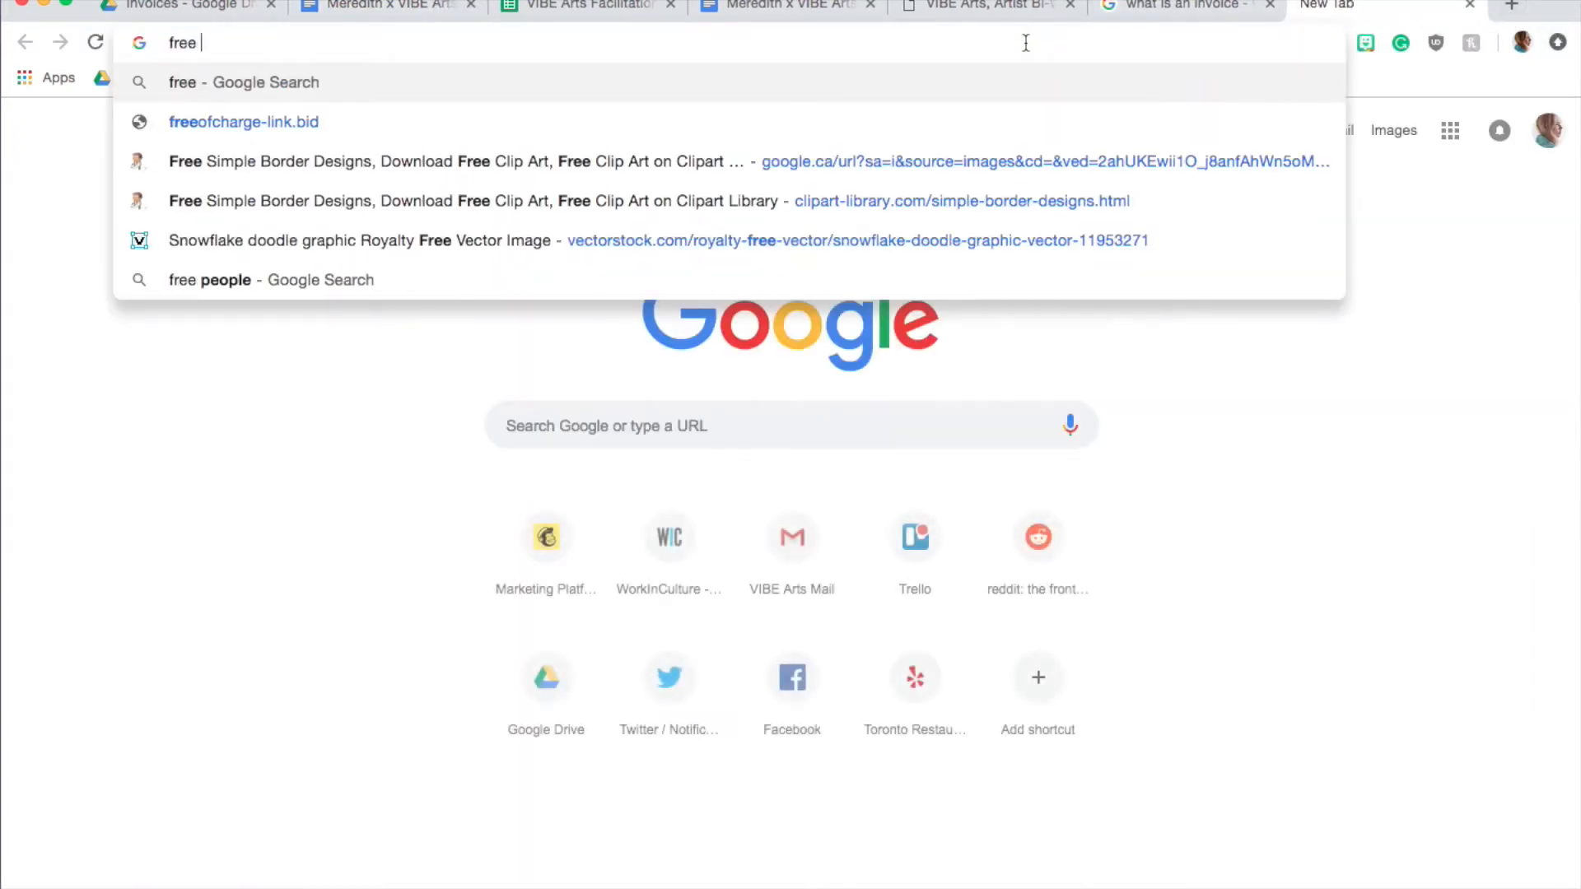
{"action": "key", "text": "BackSpace"}
{"action": "key", "text": "BackSpace"}
{"action": "key", "text": "BackSpace"}
{"action": "type", "text": "voice "}
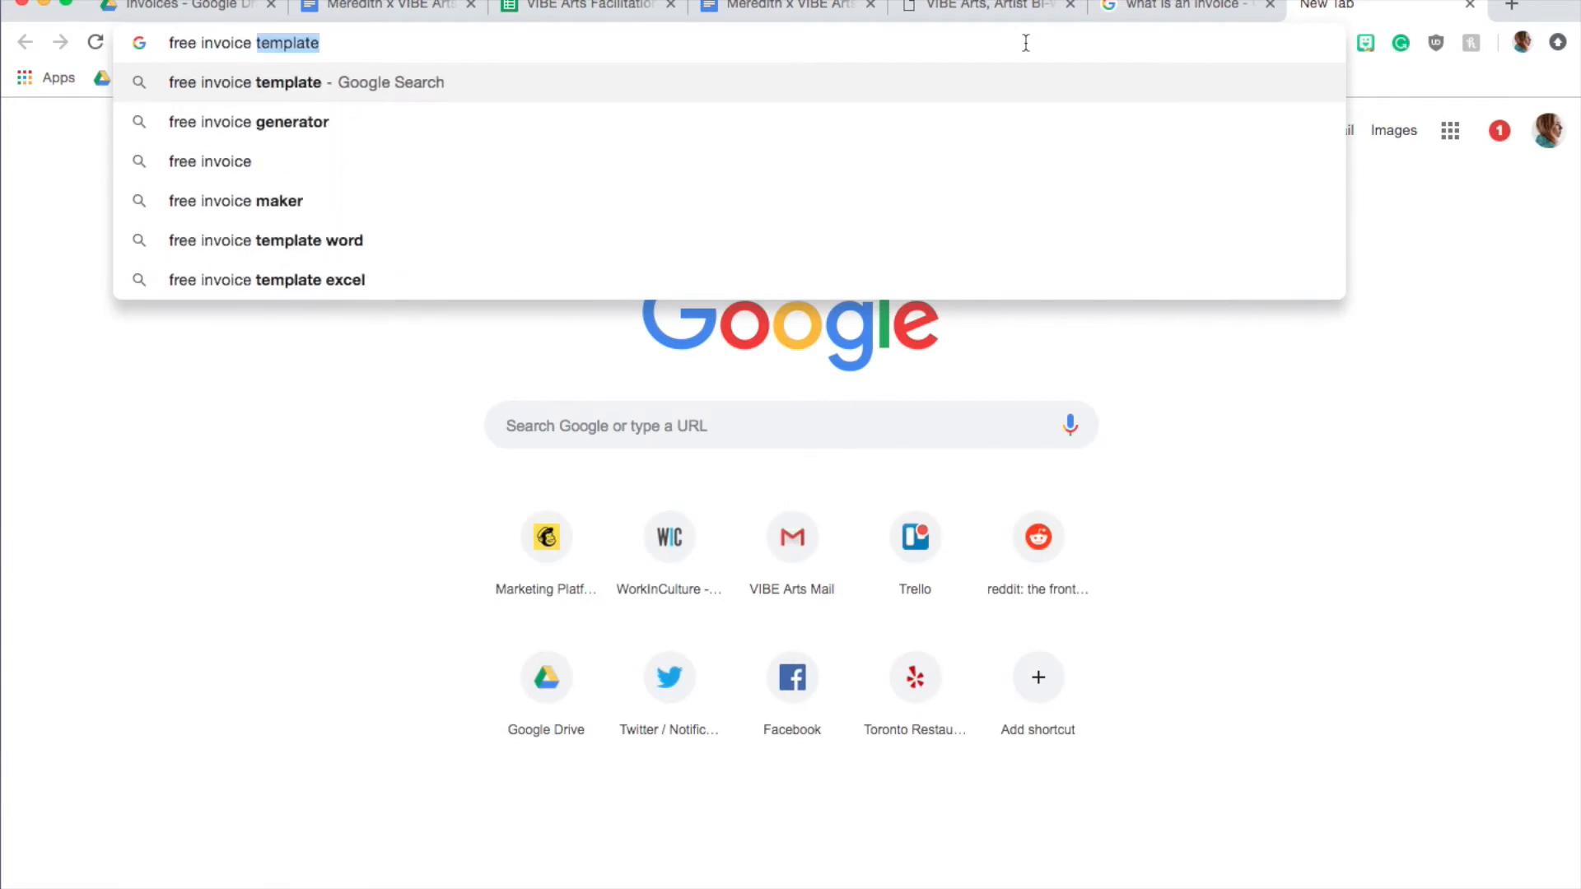
{"action": "type", "text": "generator"}
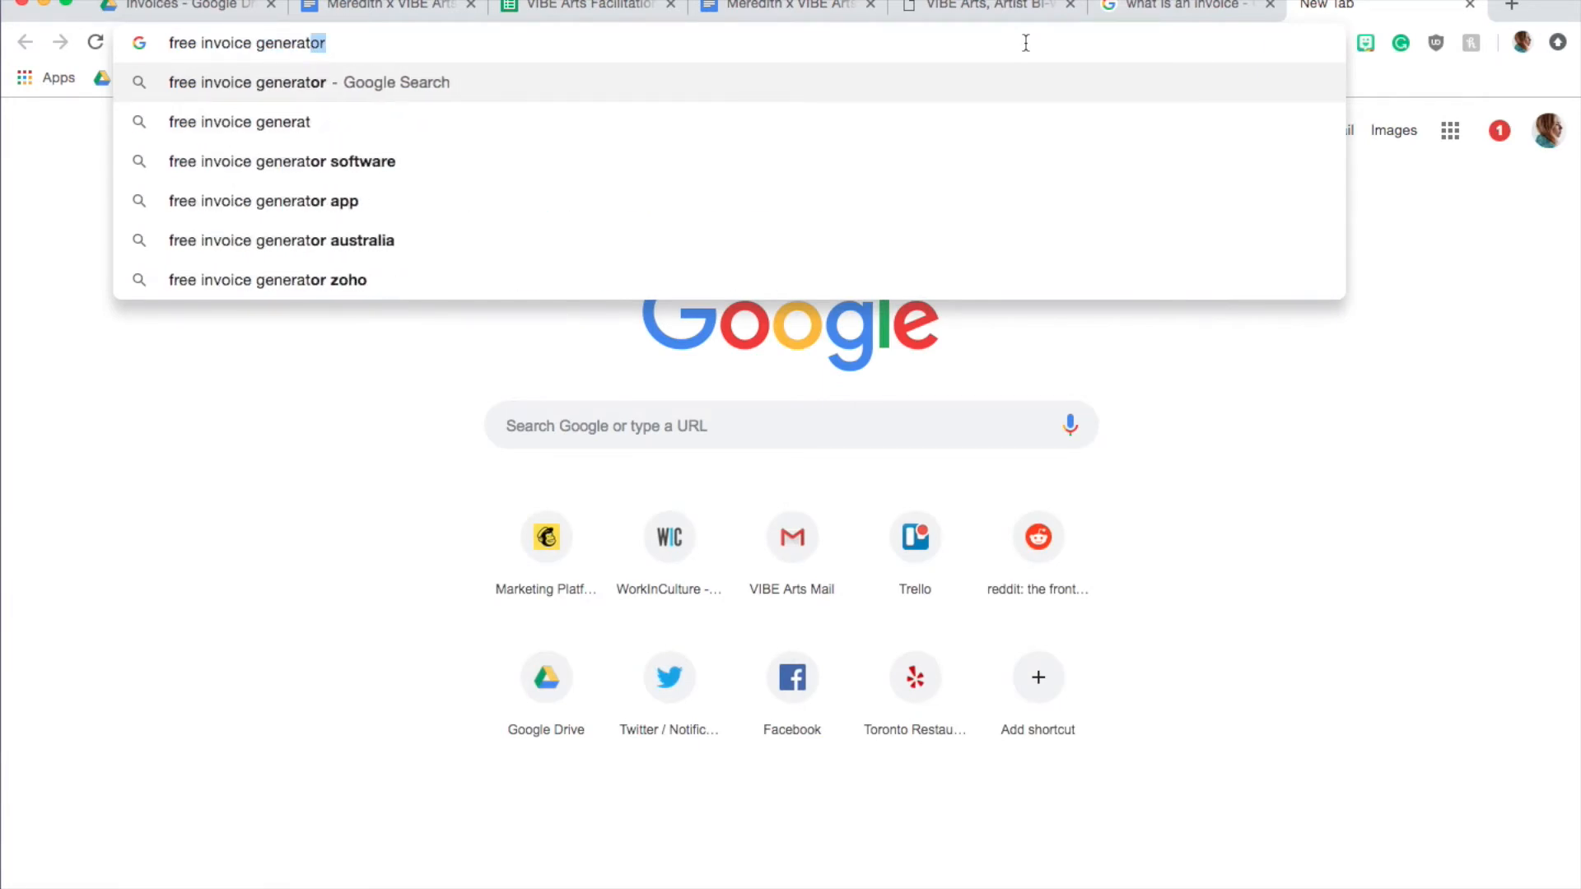
{"action": "key", "text": "Return"}
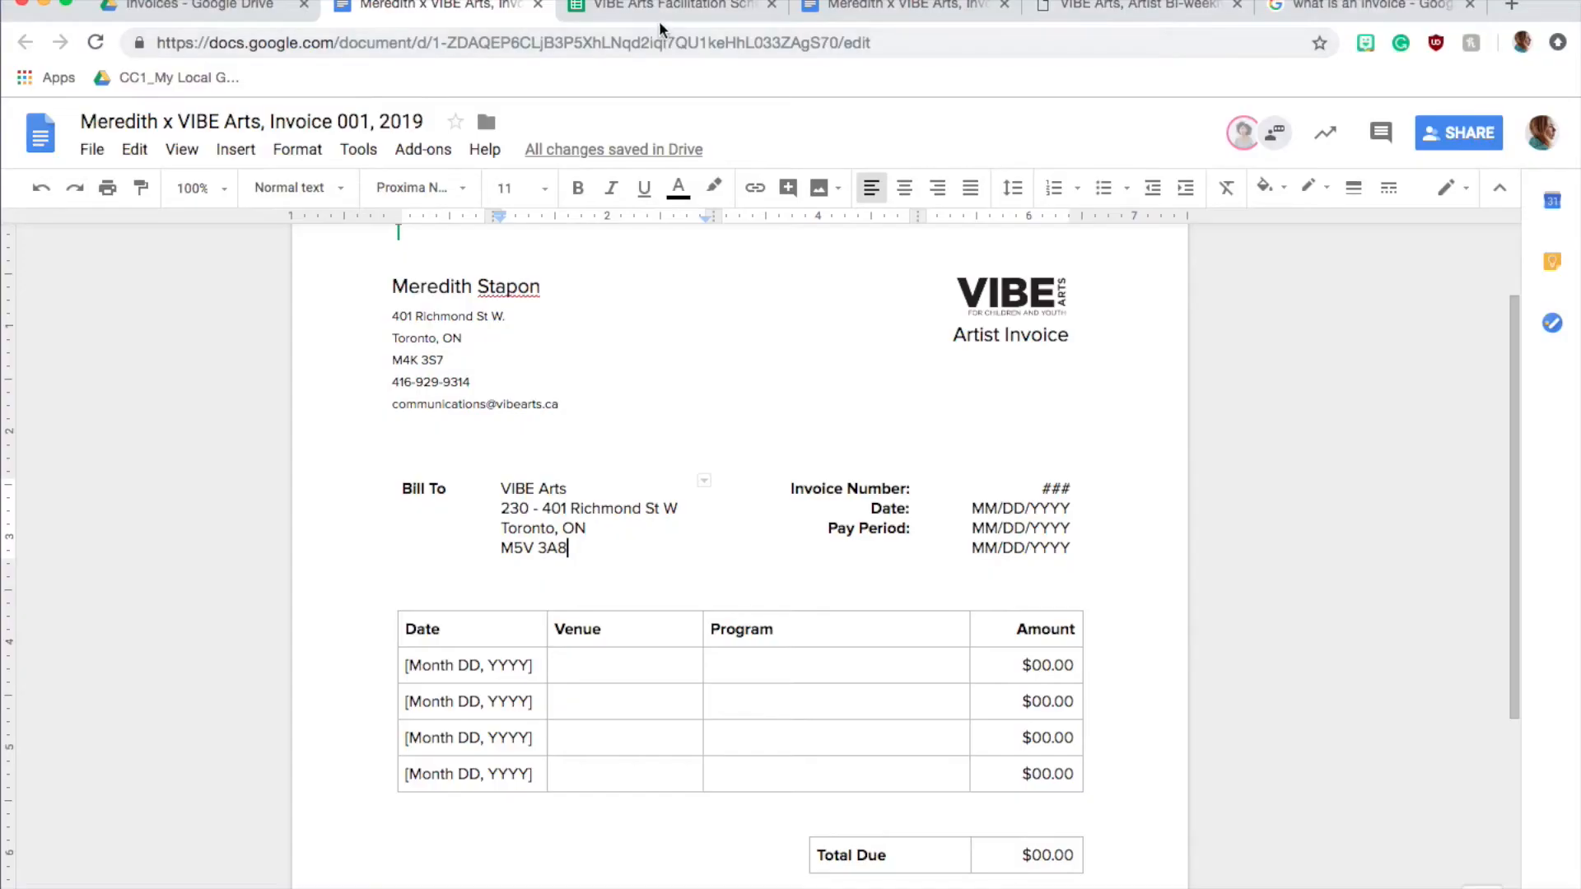
Check the VIBE Arts Facilitation Schedule and the Artist Bi-Weekly Pay Period Calendar for the session dates, returning to the invoice
{"action": "left_click", "coordinate": [712, 9]}
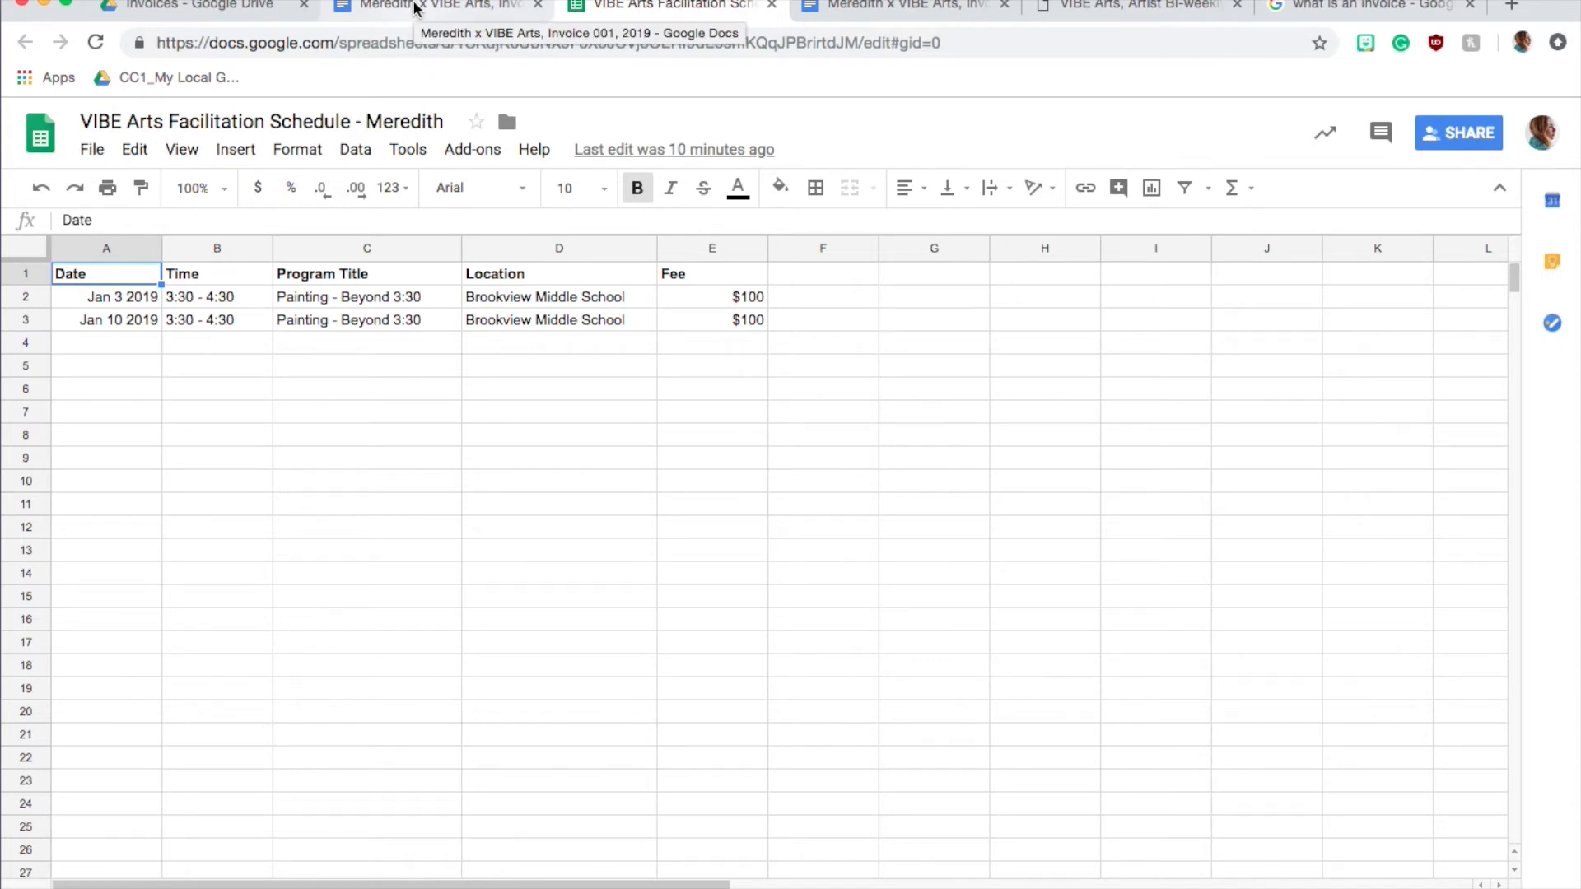
{"action": "left_click", "coordinate": [1108, 8]}
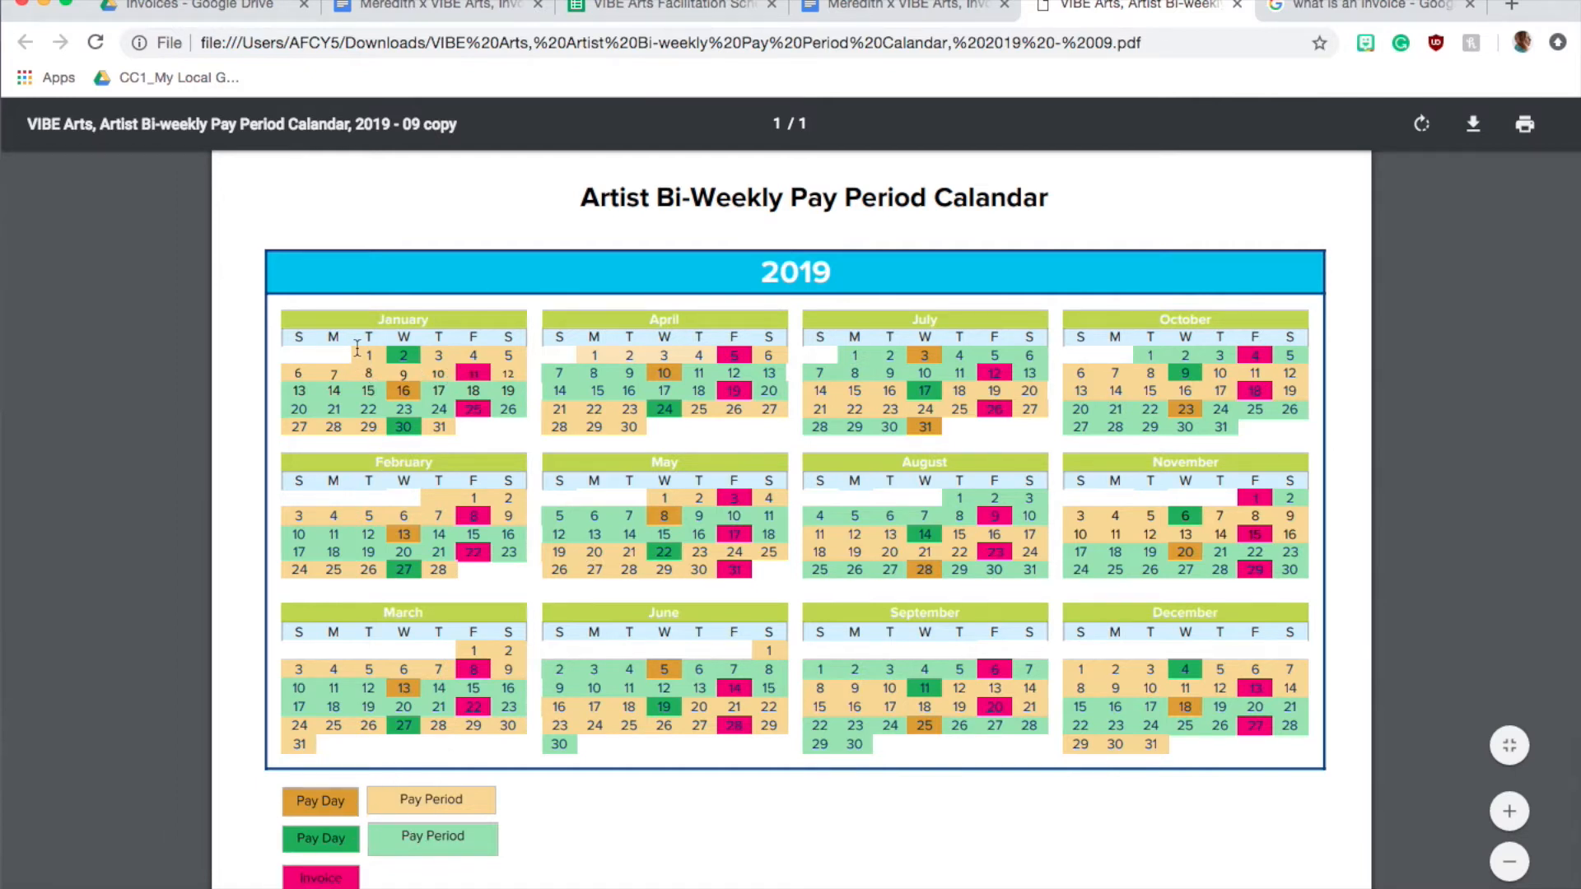
{"action": "key", "text": "super+2"}
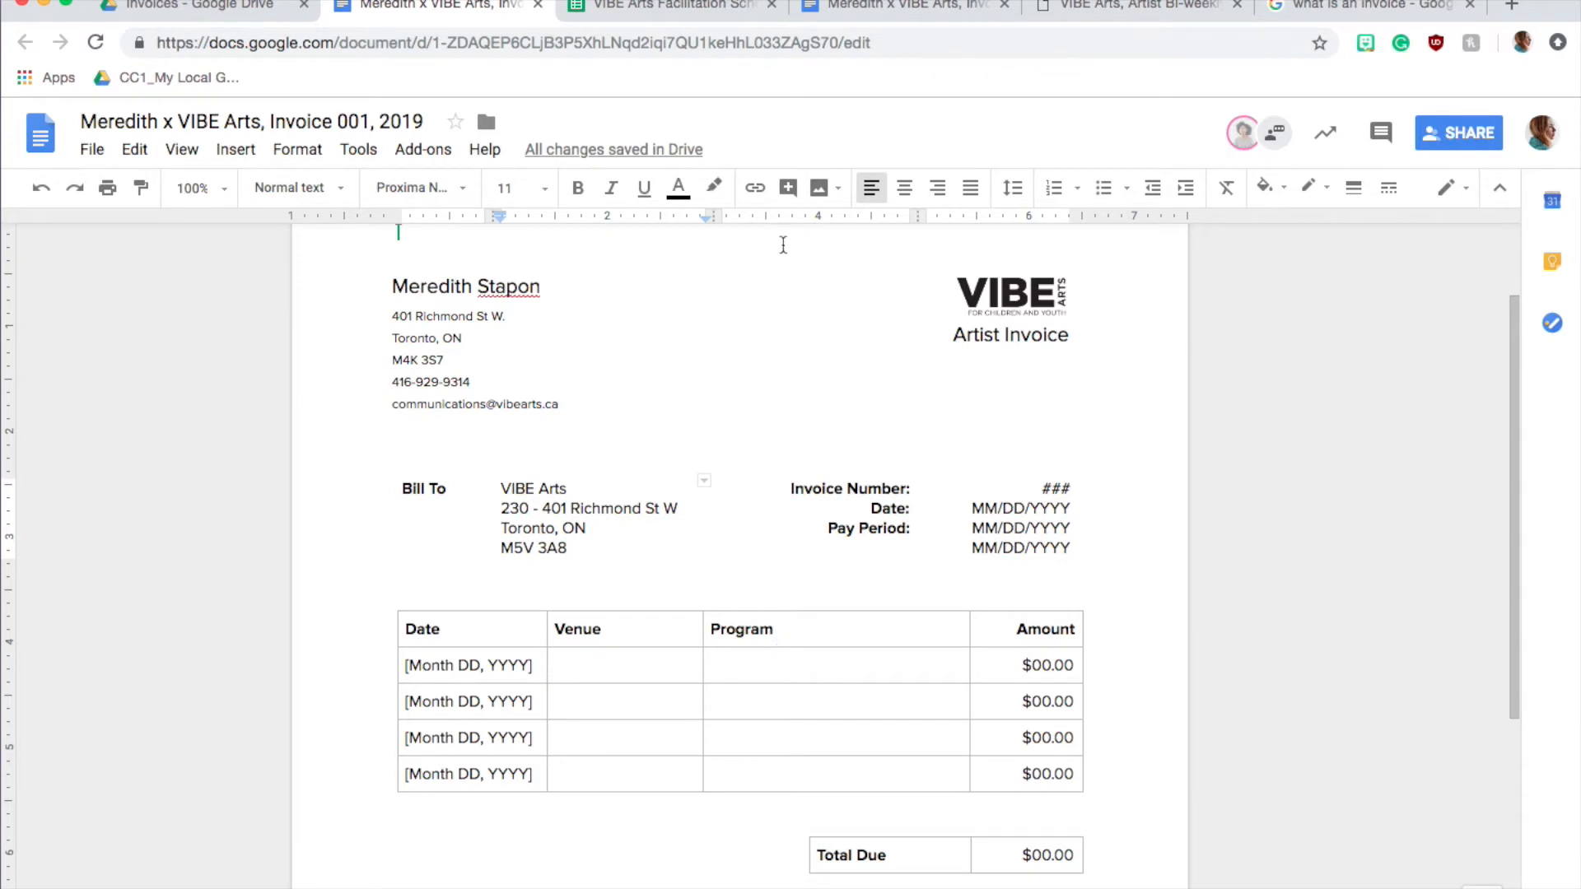
{"action": "left_click", "coordinate": [663, 11]}
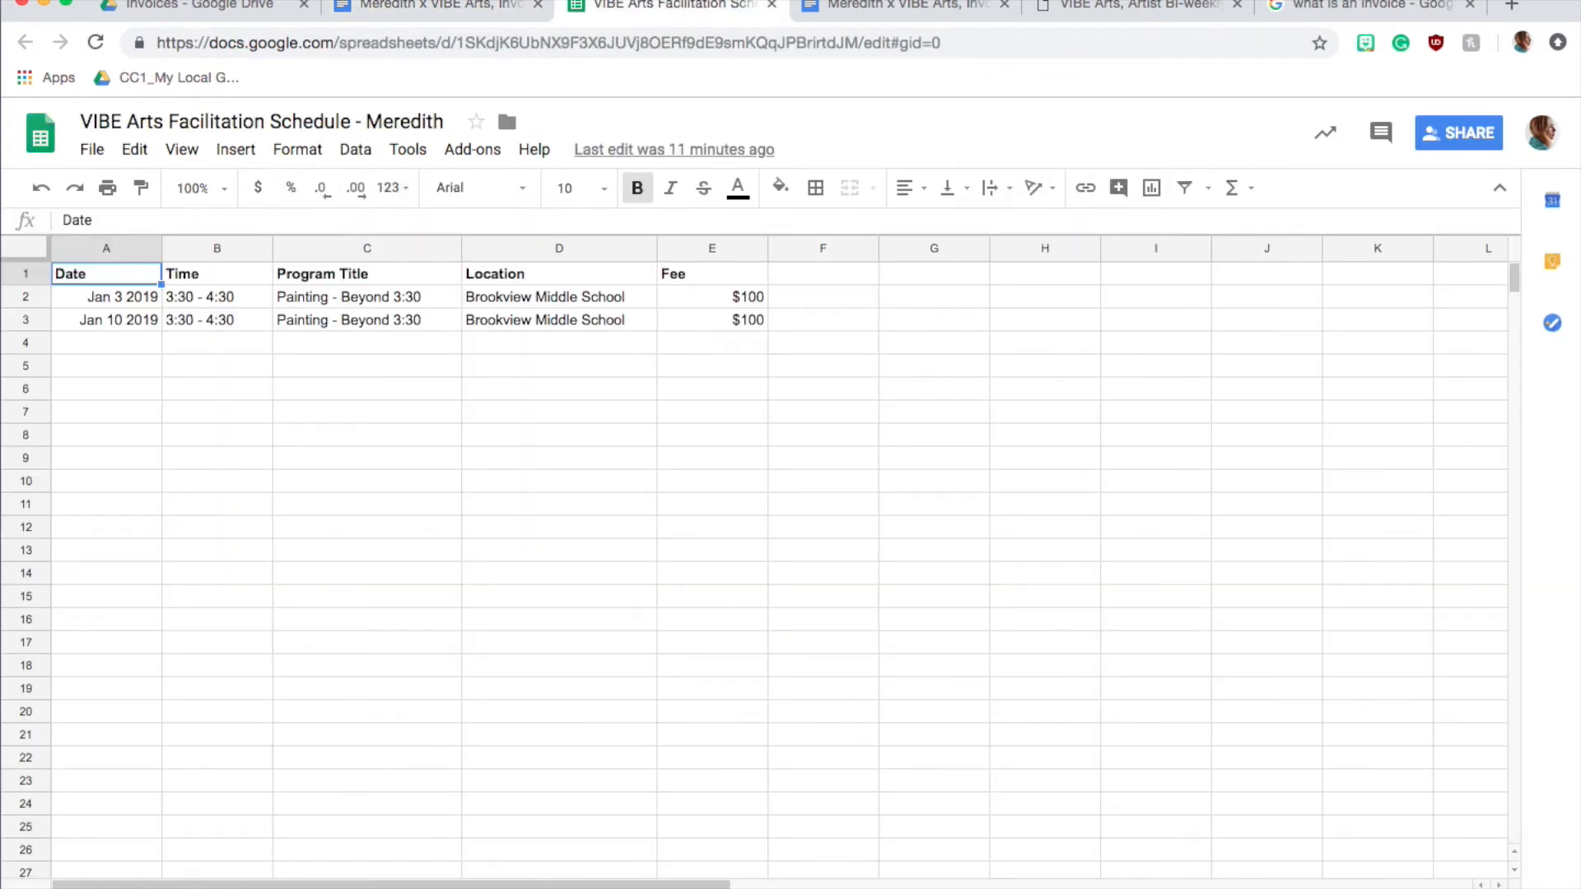
{"action": "left_click", "coordinate": [136, 301]}
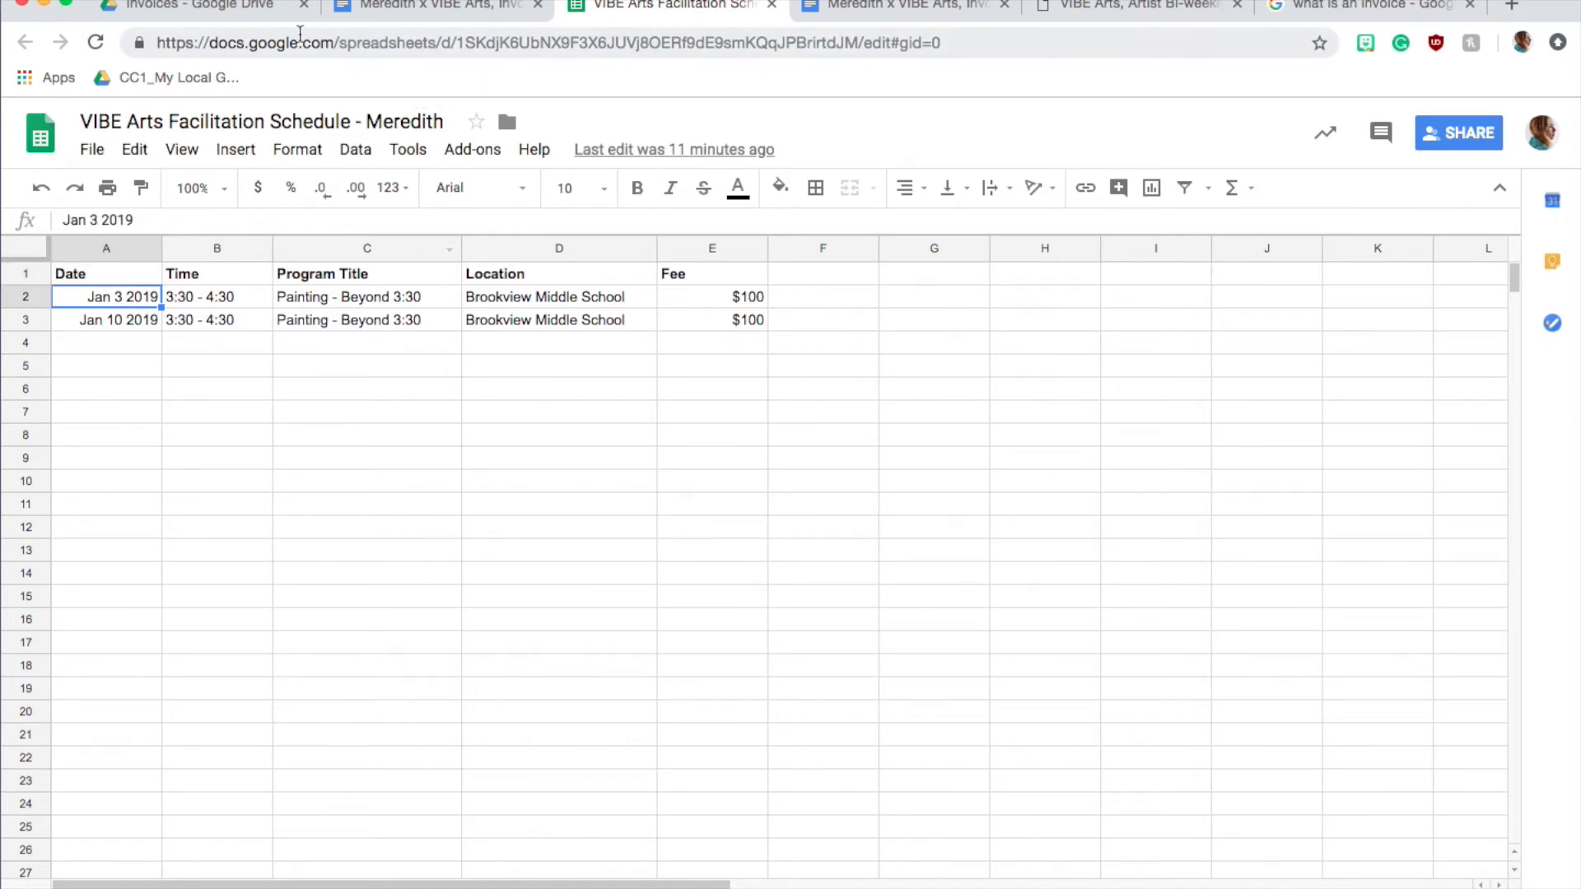
{"action": "left_click", "coordinate": [441, 8]}
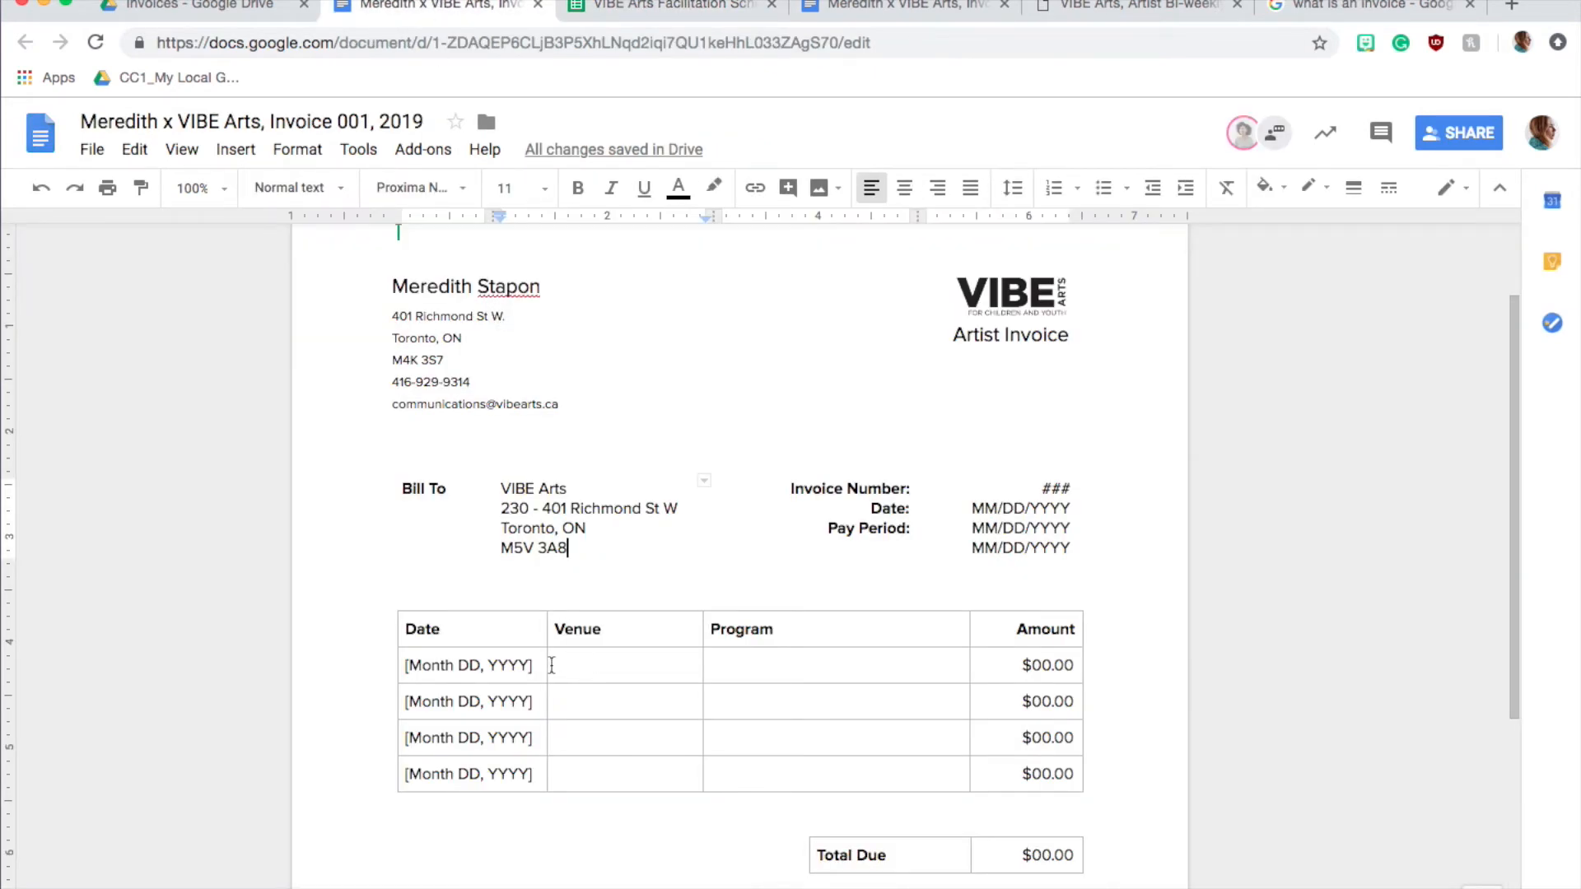
Replace the date placeholder in the first invoice row with January 3, 2019, removing the square brackets
{"action": "double_click", "coordinate": [413, 665]}
{"action": "type", "text": "Januua"}
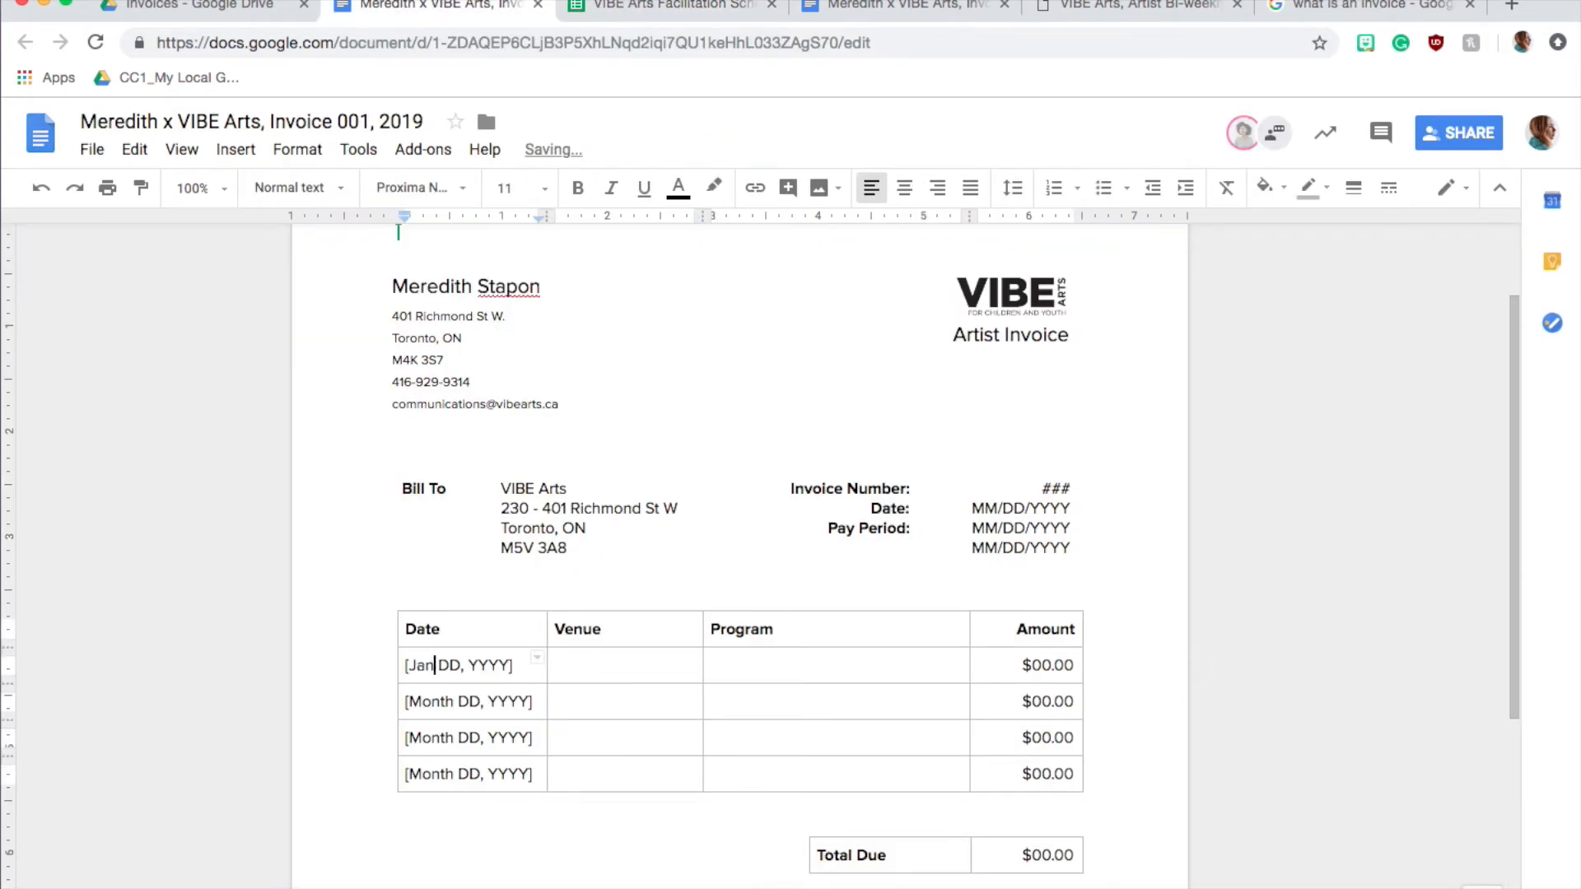
{"action": "key", "text": "BackSpace"}
{"action": "type", "text": "ry"}
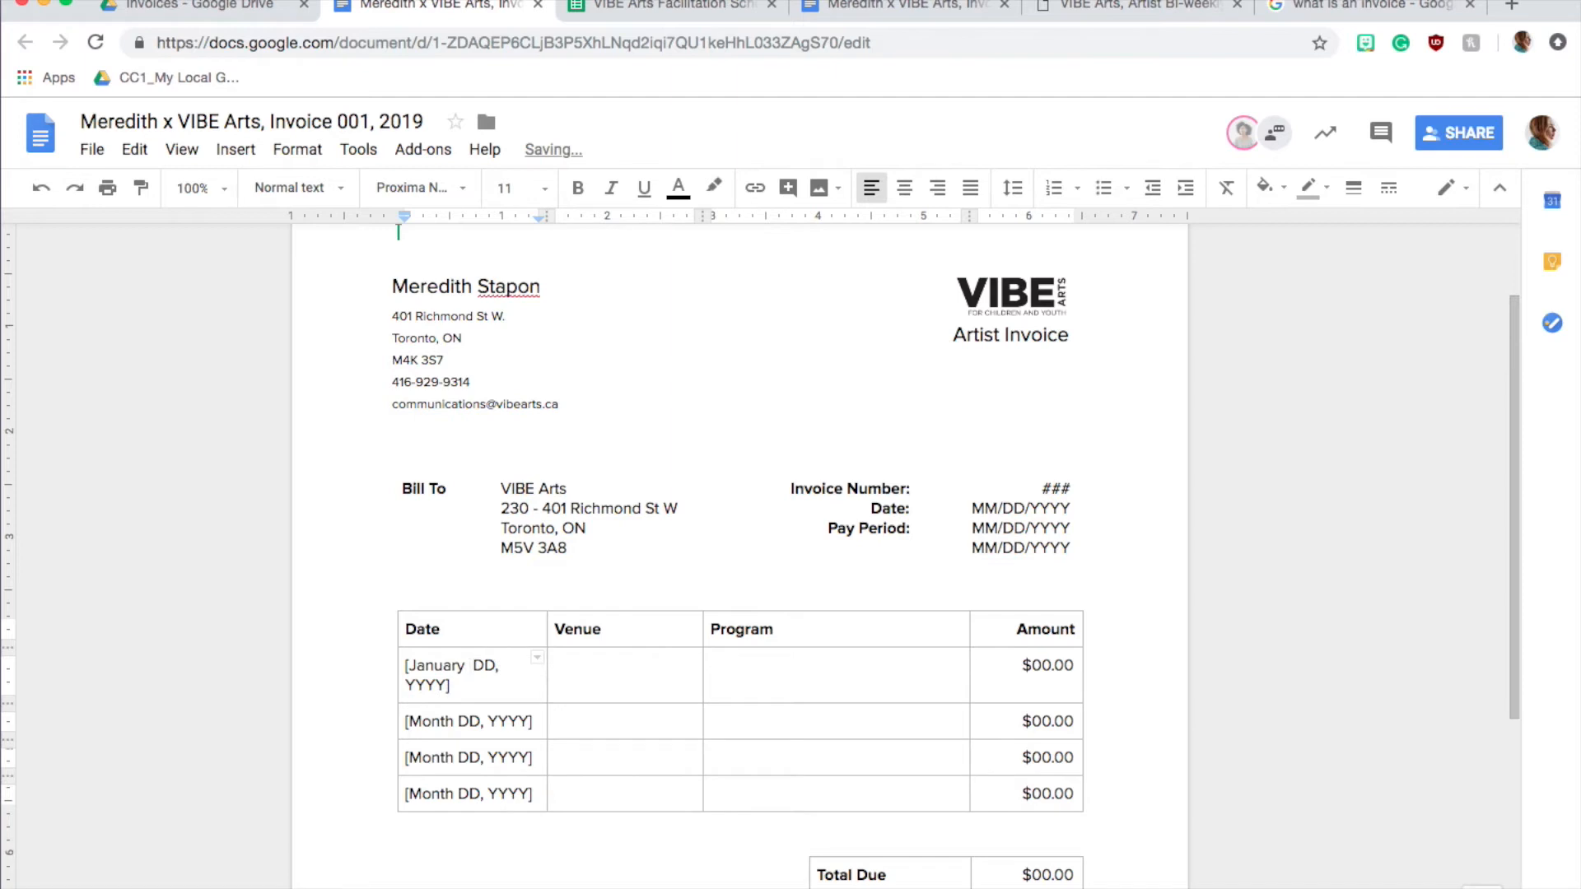
{"action": "key", "text": "BackSpace"}
{"action": "key", "text": "BackSpace"}
{"action": "key", "text": "BackSpace"}
{"action": "type", "text": "3,"}
{"action": "double_click", "coordinate": [493, 666]}
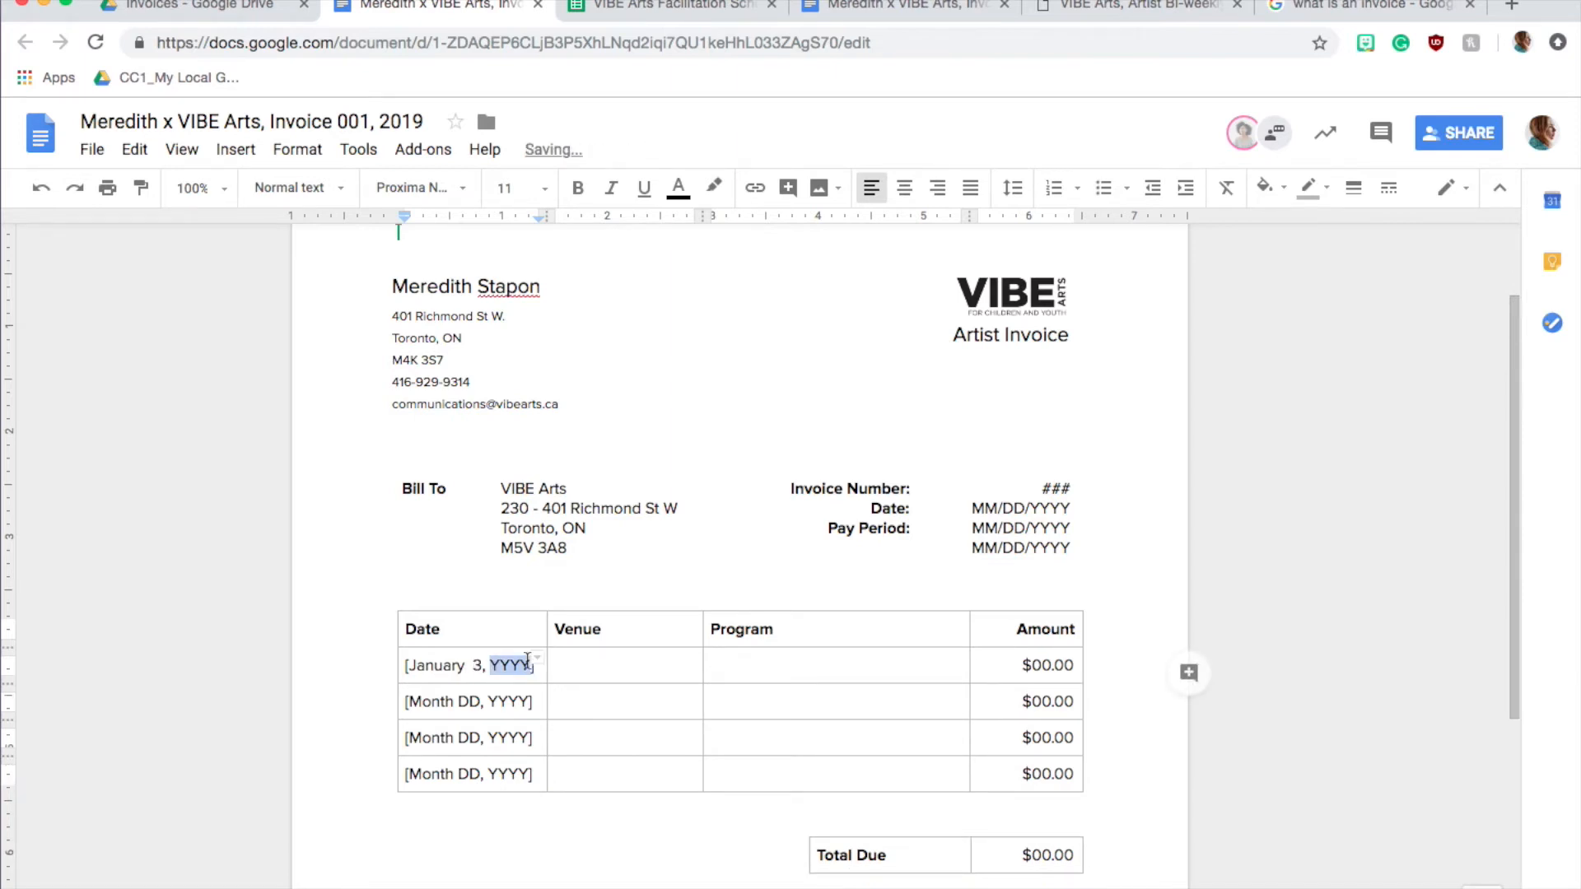
{"action": "type", "text": "2019"}
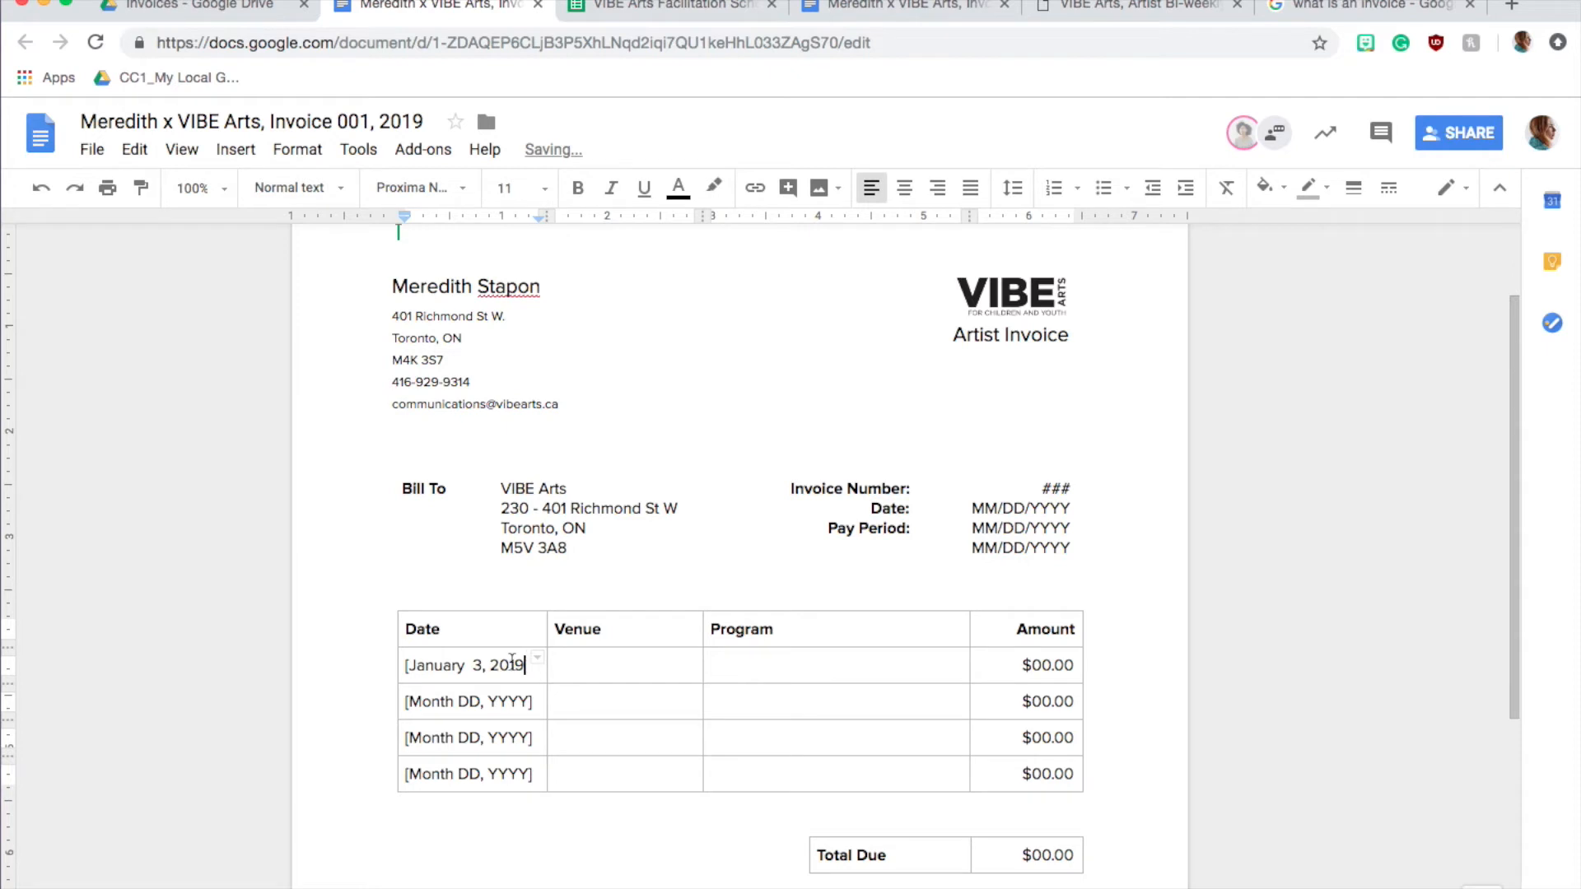
{"action": "key", "text": "BackSpace"}
Look up the first session's location in the facilitation schedule and enter Brookview Middle School as the first row's venue
{"action": "left_click", "coordinate": [698, 10]}
{"action": "left_click", "coordinate": [438, 7]}
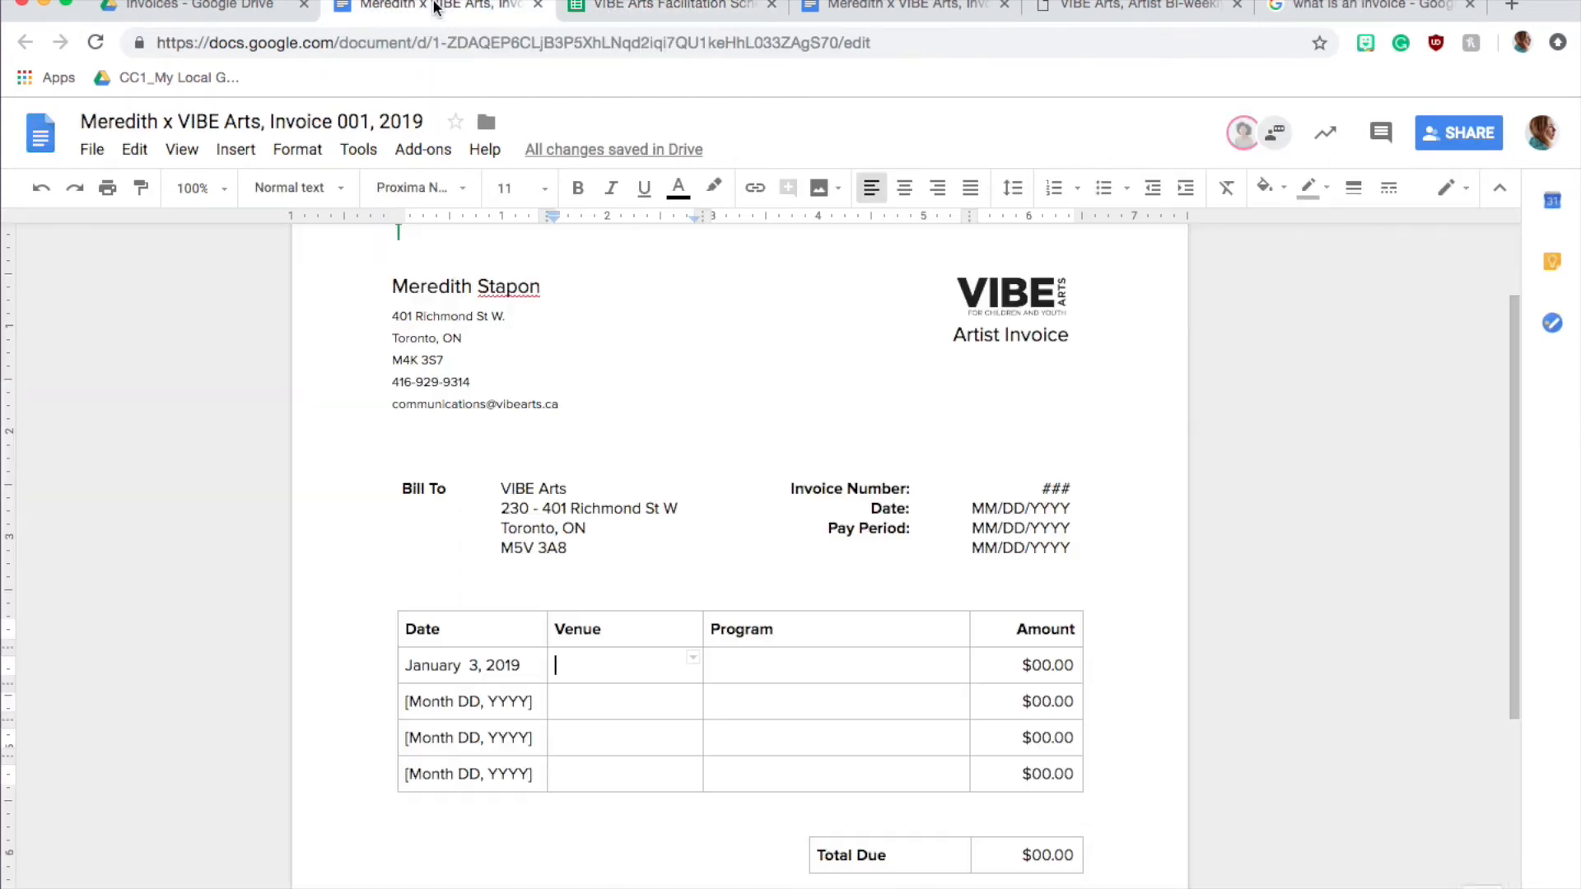
{"action": "type", "text": "Brook"}
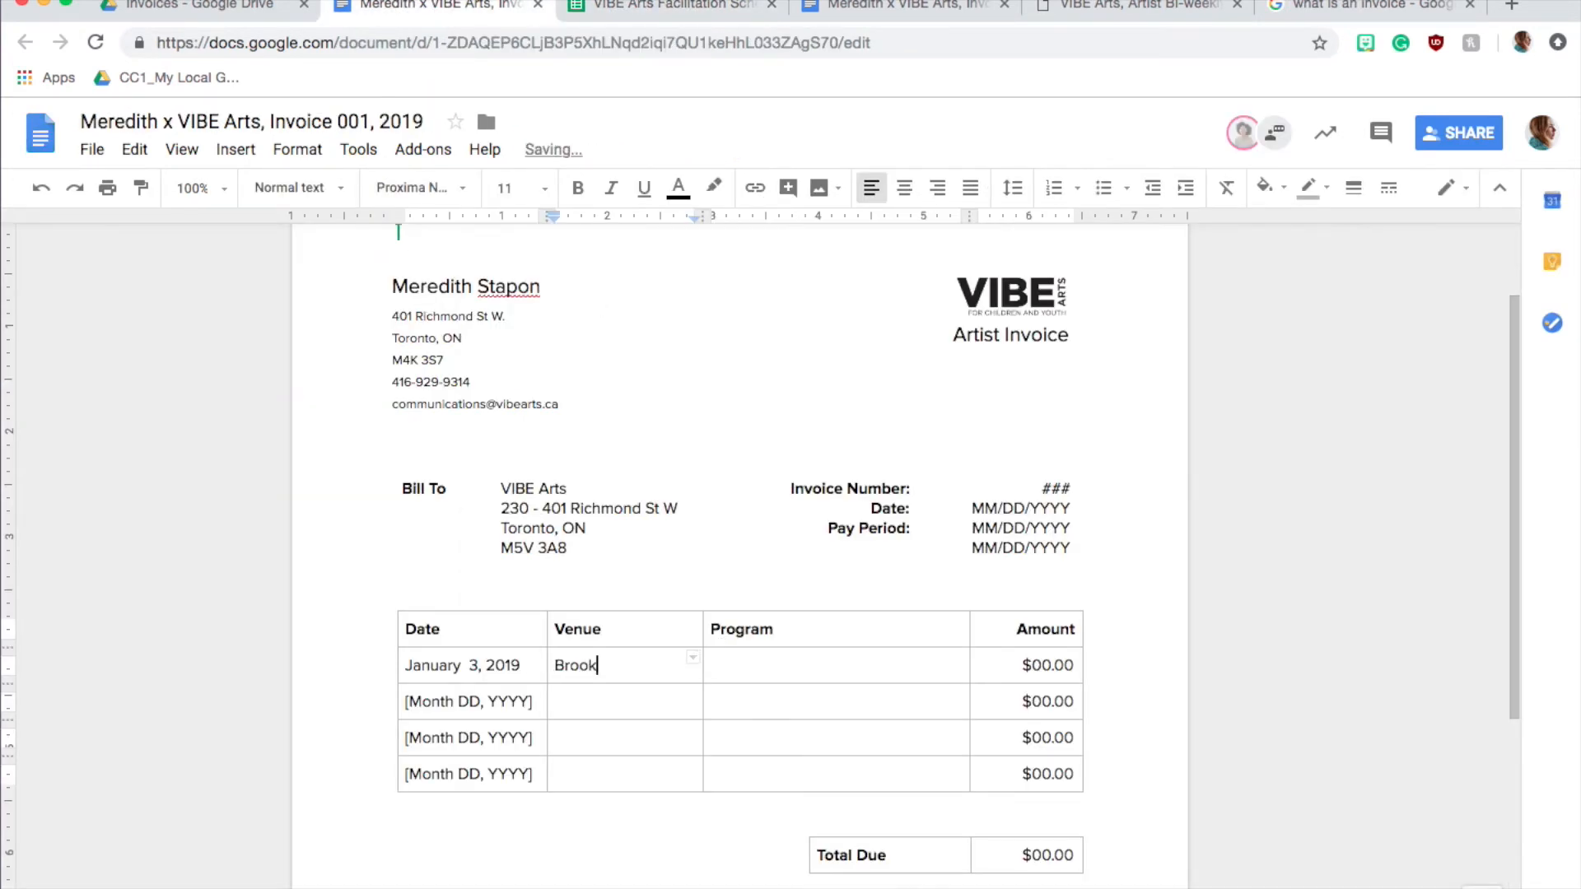
{"action": "type", "text": "view Middle School"}
Copy the program title "Painting - Beyond 3:30" from the schedule into the first invoice row's Program cell
{"action": "left_click", "coordinate": [833, 663]}
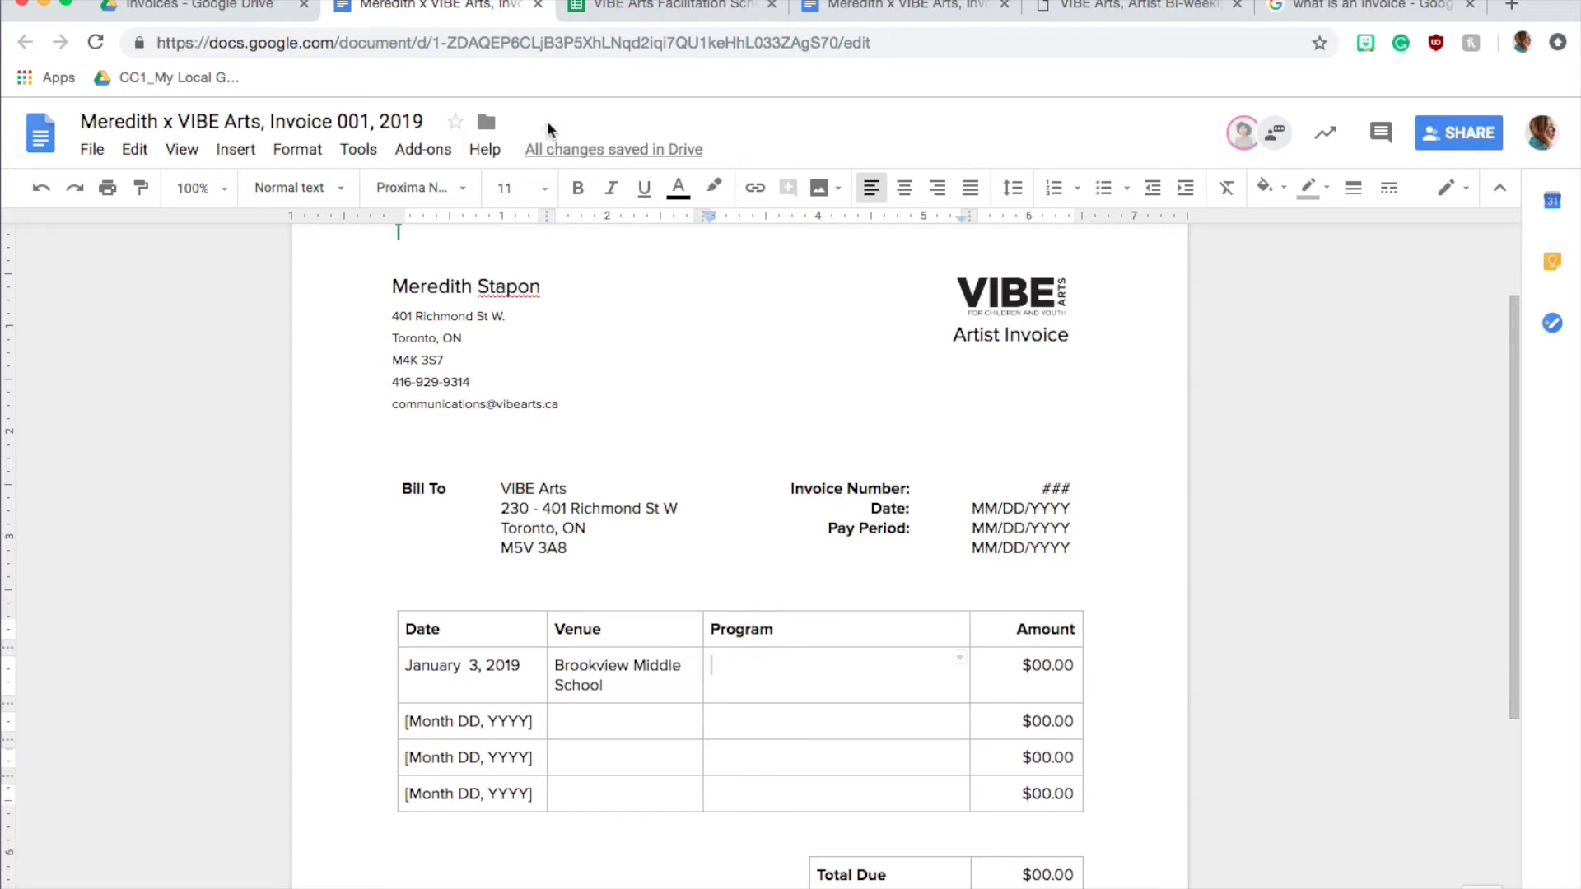
{"action": "left_click", "coordinate": [634, 10]}
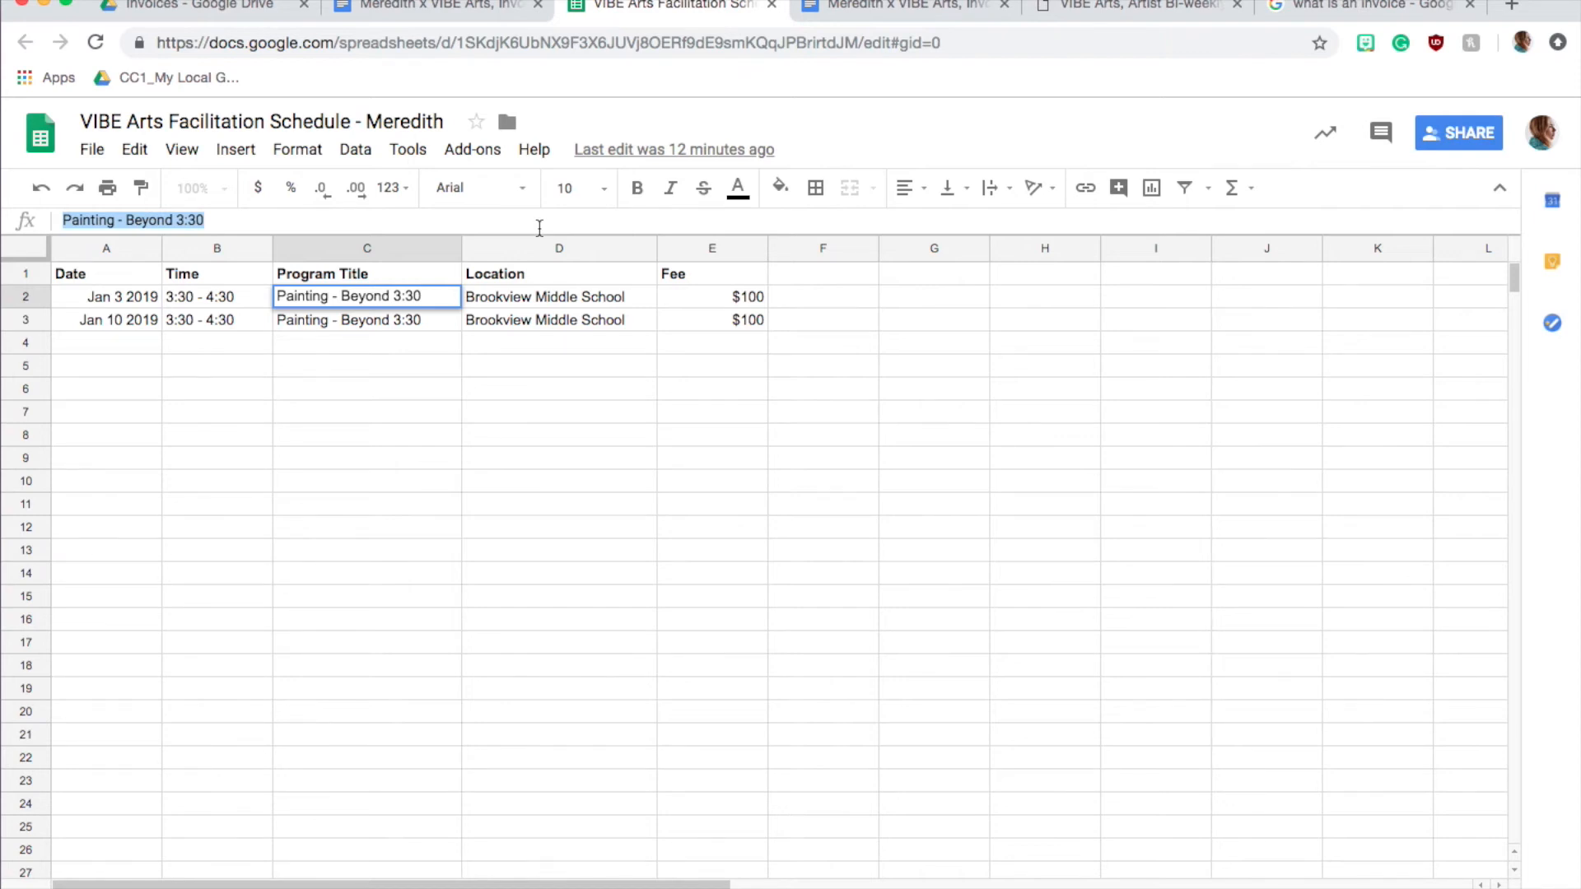
{"action": "triple_click", "coordinate": [372, 298]}
{"action": "key", "text": "super+c"}
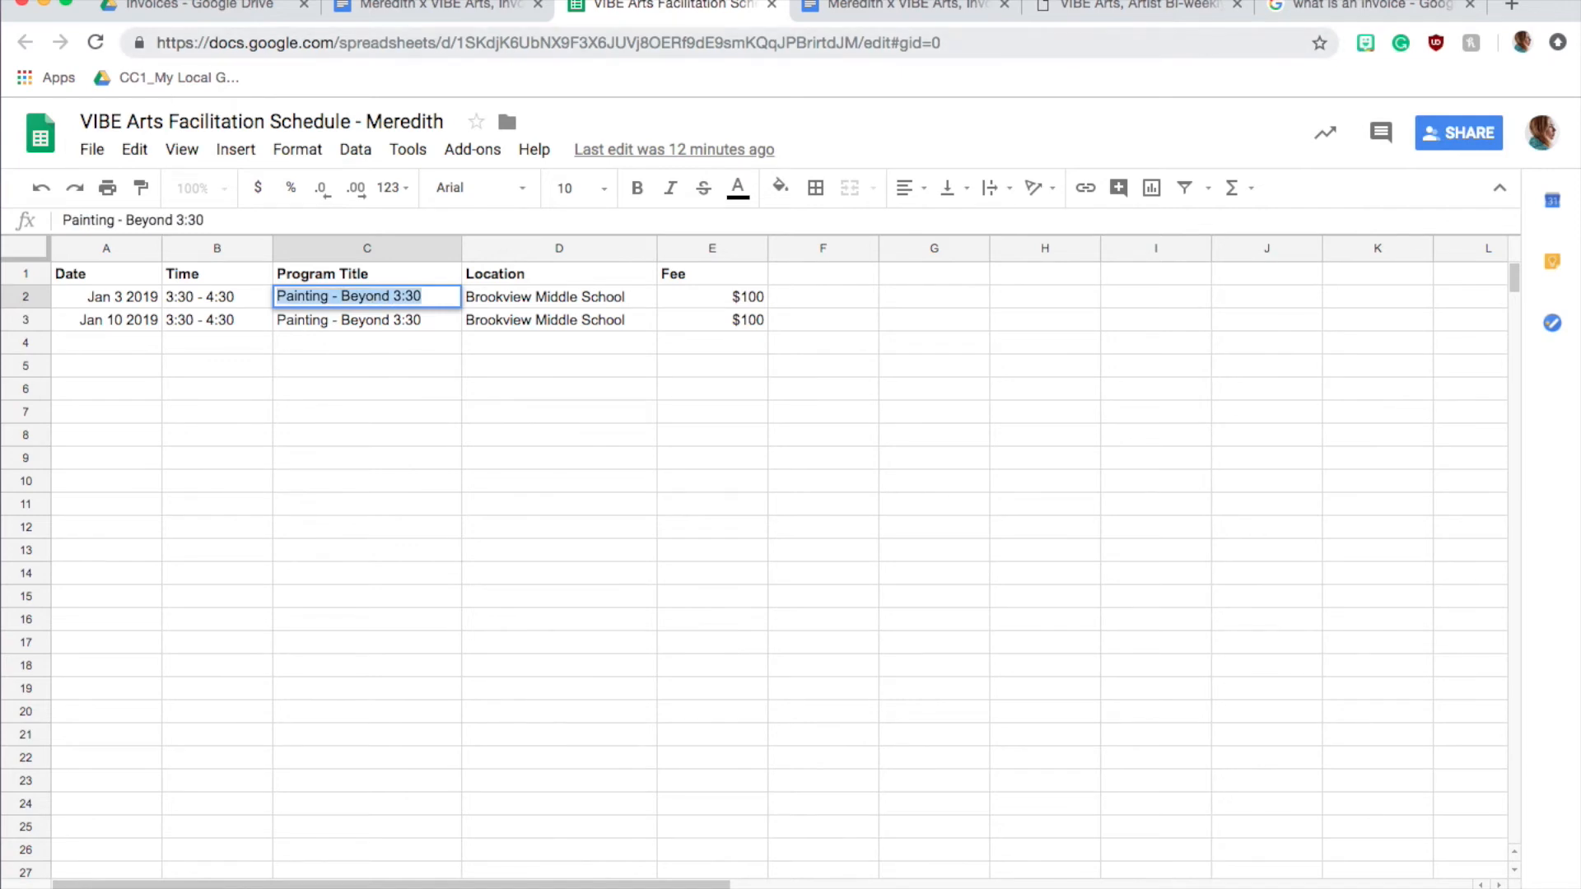
{"action": "left_click", "coordinate": [416, 7]}
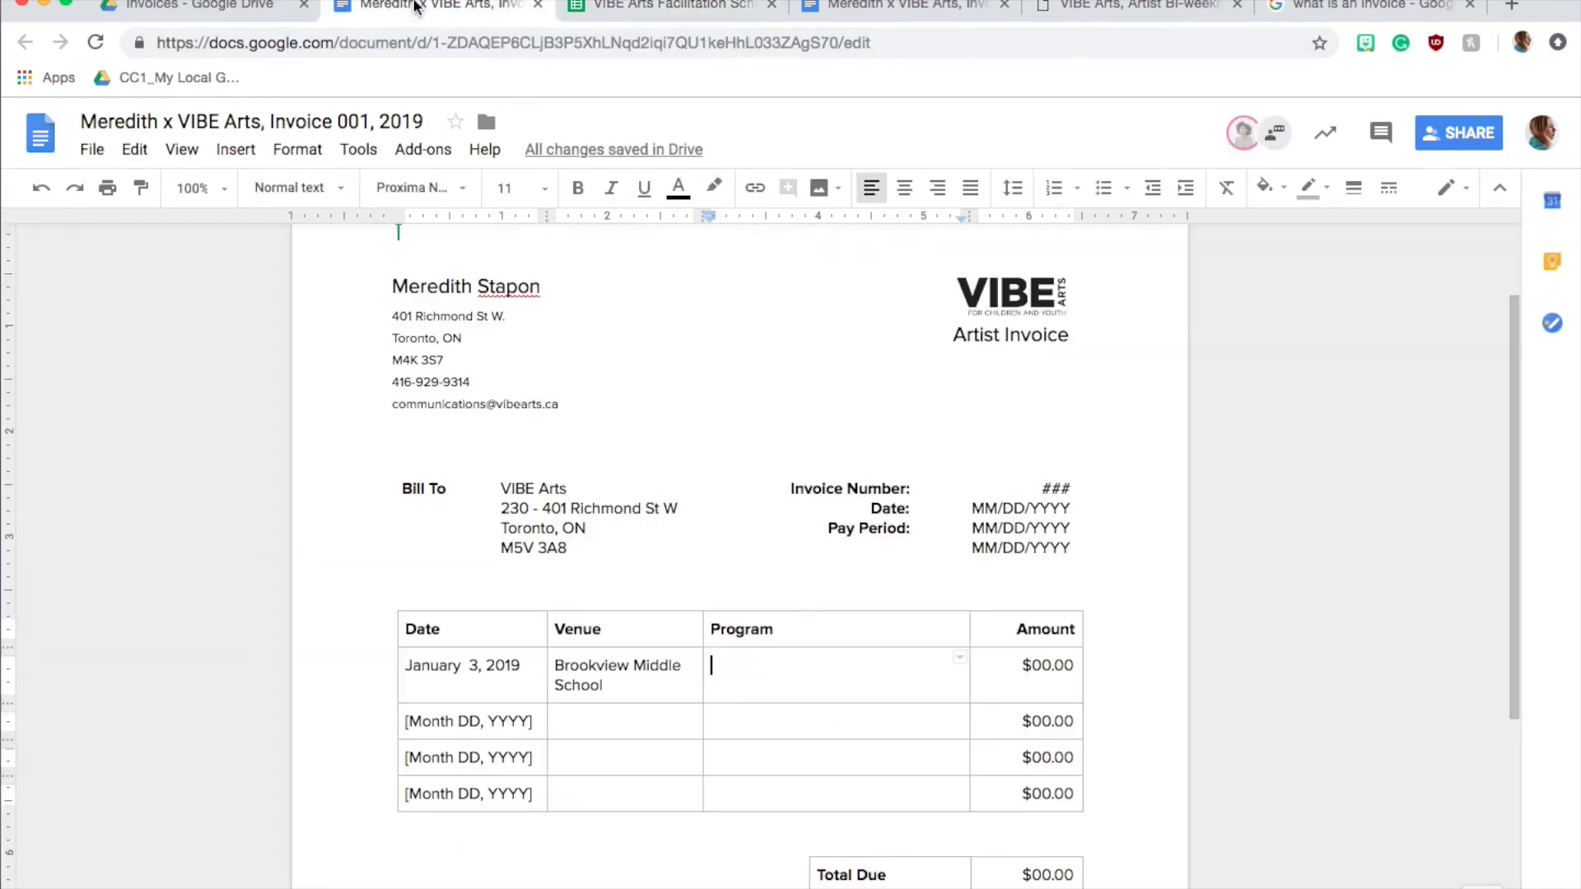
{"action": "key", "text": "super+v"}
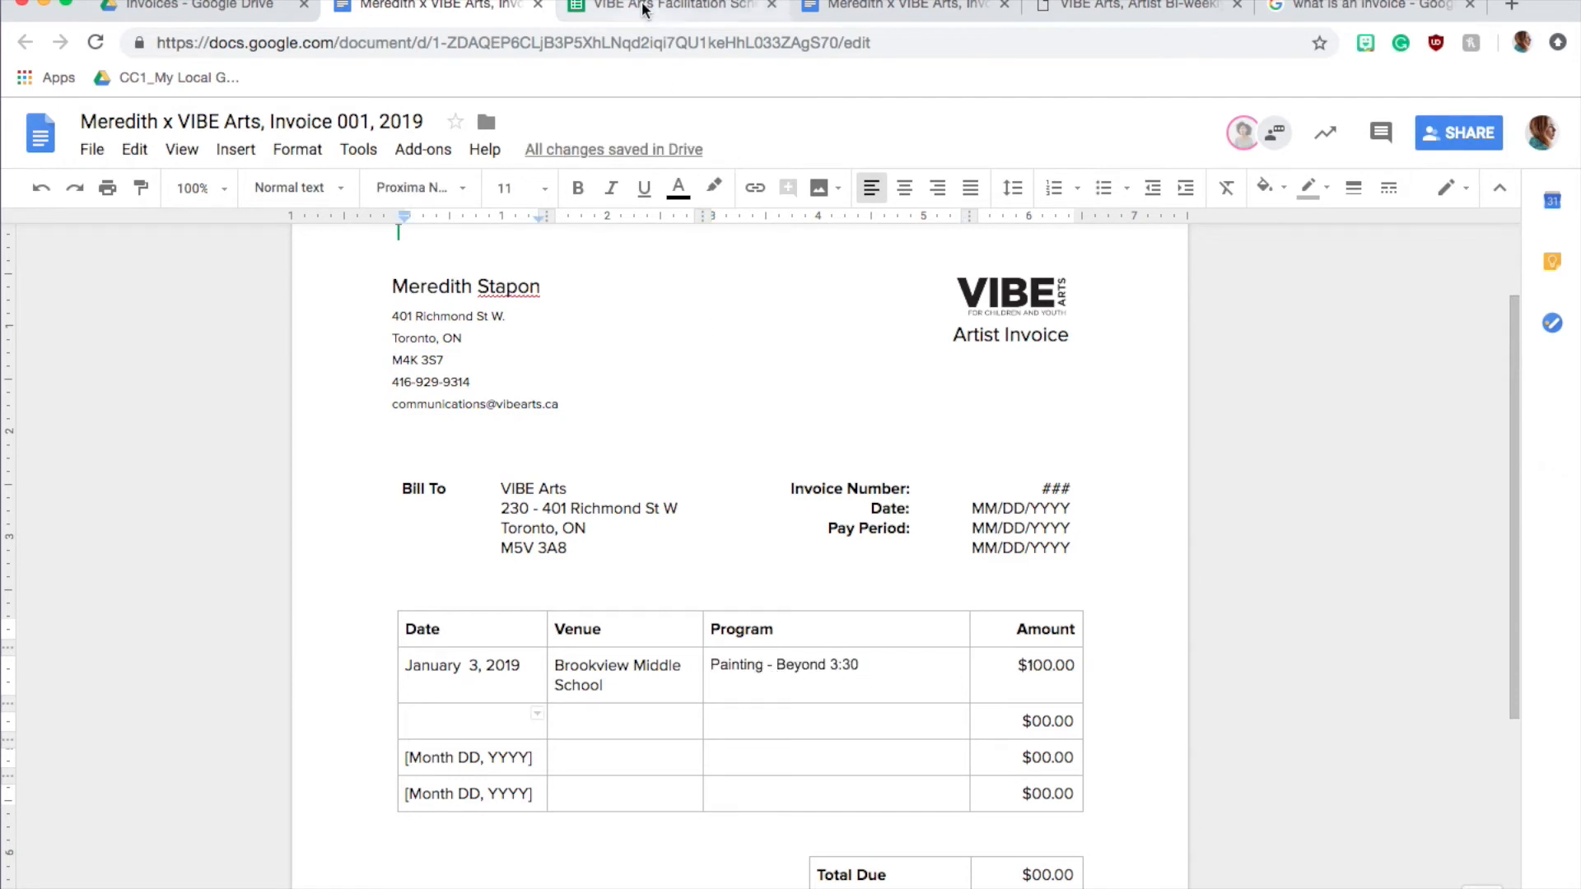
Enter the second session's date from the schedule, January 10, 2019, in the second row and remove the extra space in the first row's date
{"action": "left_click", "coordinate": [642, 8]}
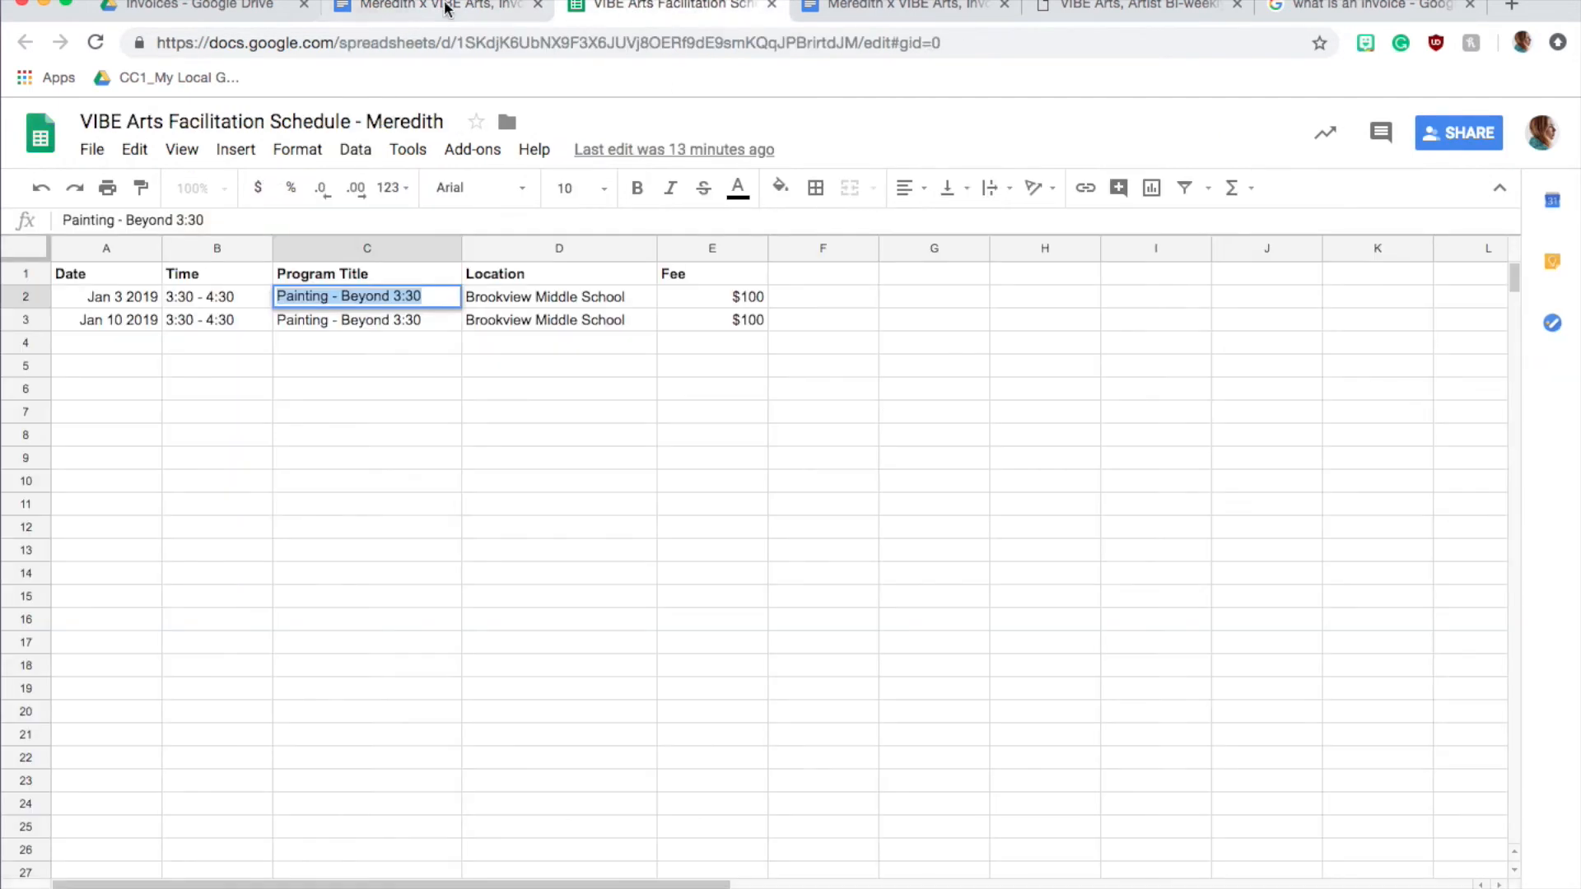
{"action": "left_click", "coordinate": [130, 321]}
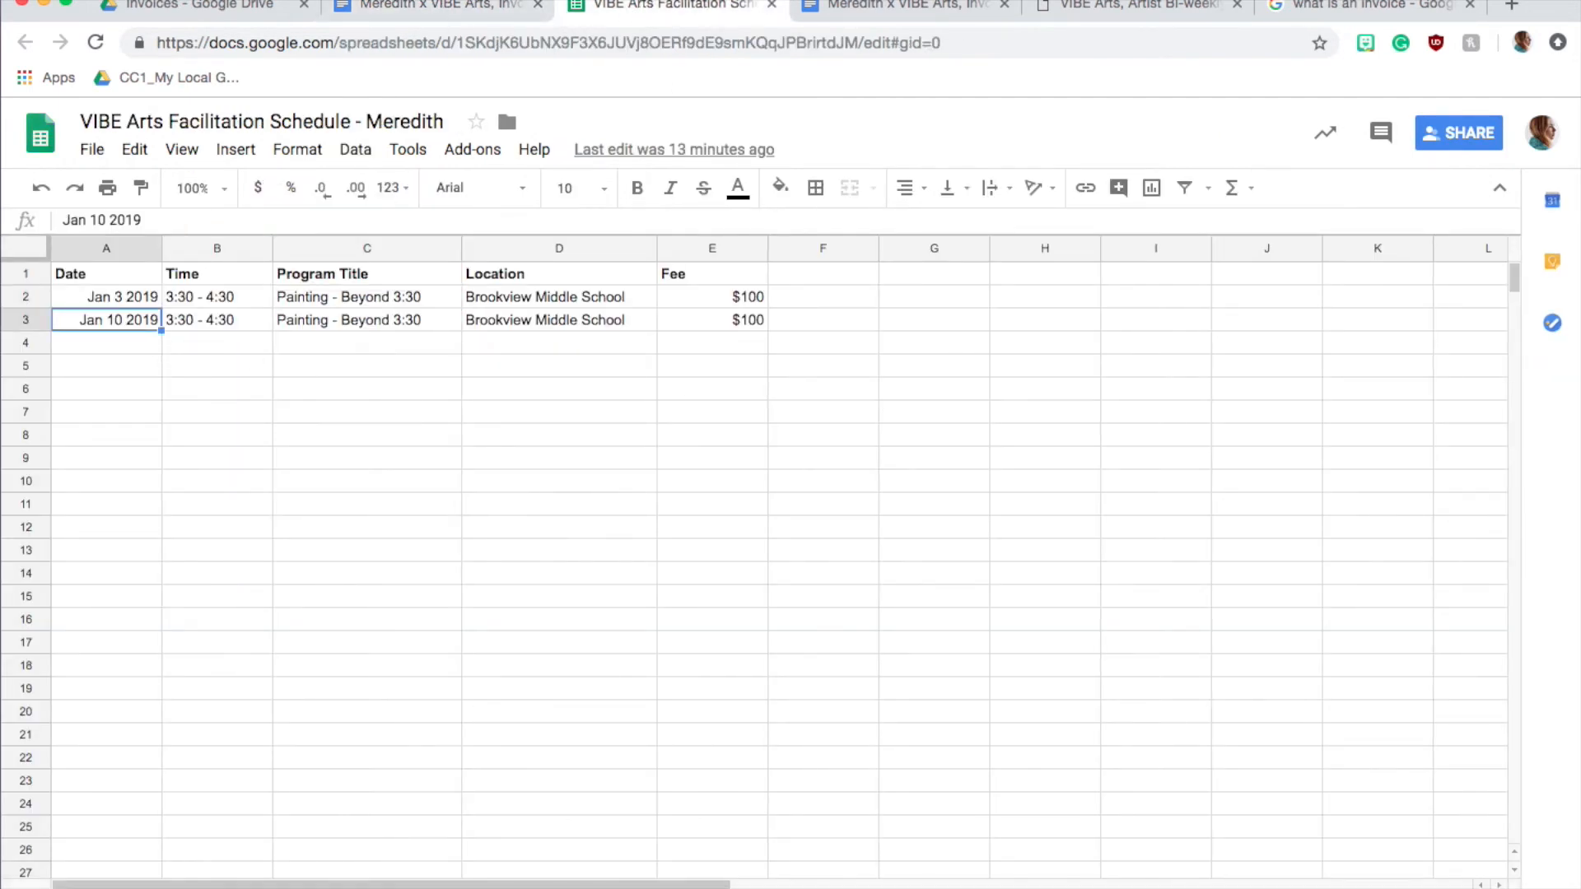
{"action": "left_click", "coordinate": [459, 10]}
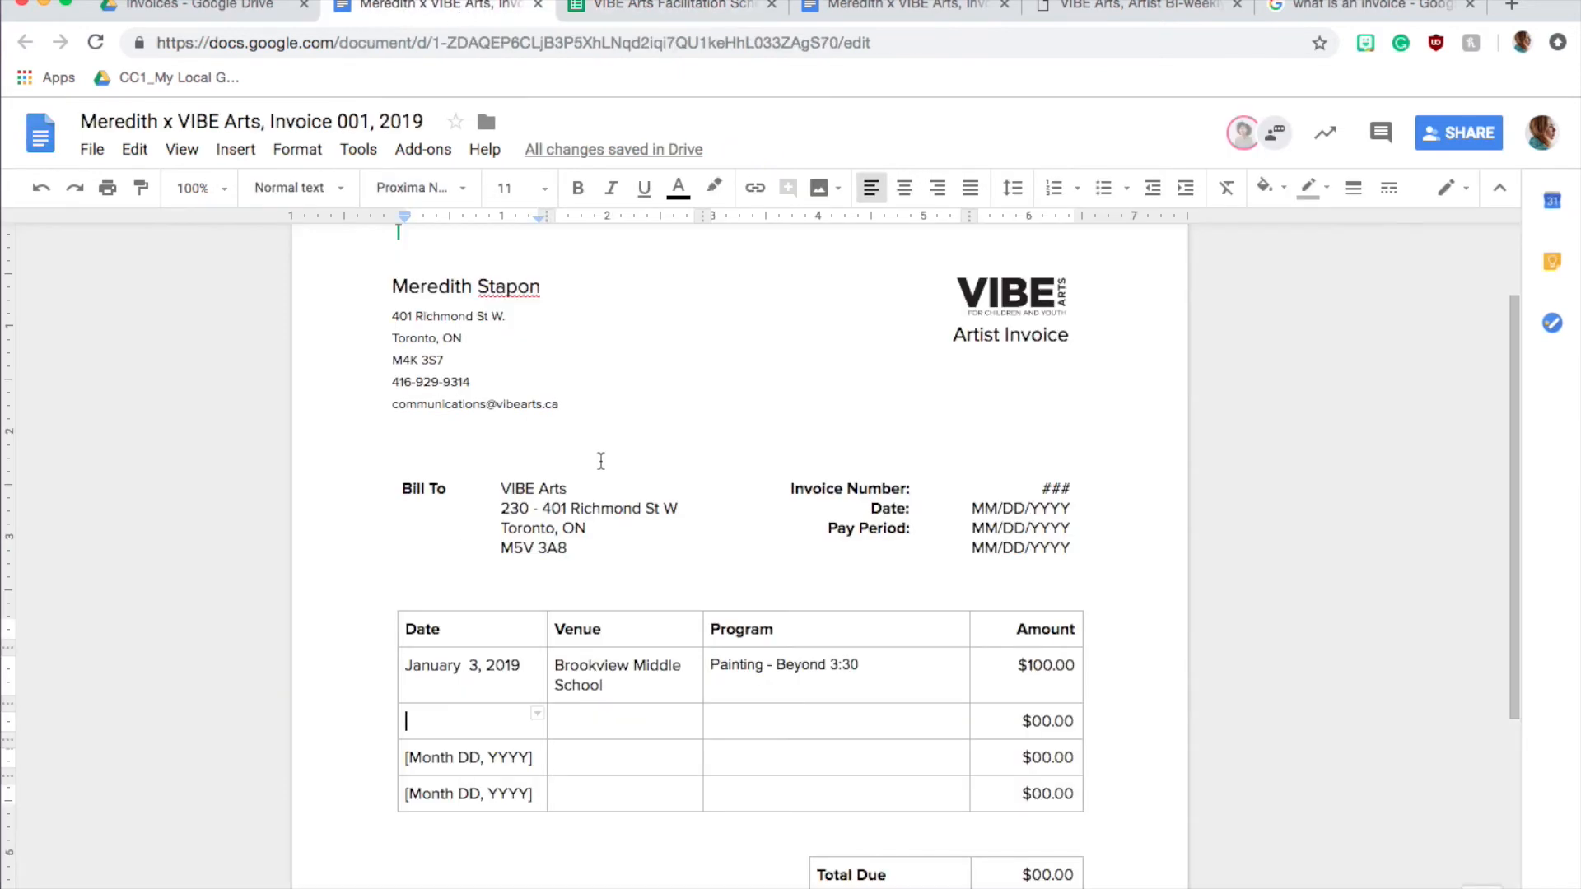
{"action": "type", "text": "Ja"}
{"action": "type", "text": "y 10, 2019"}
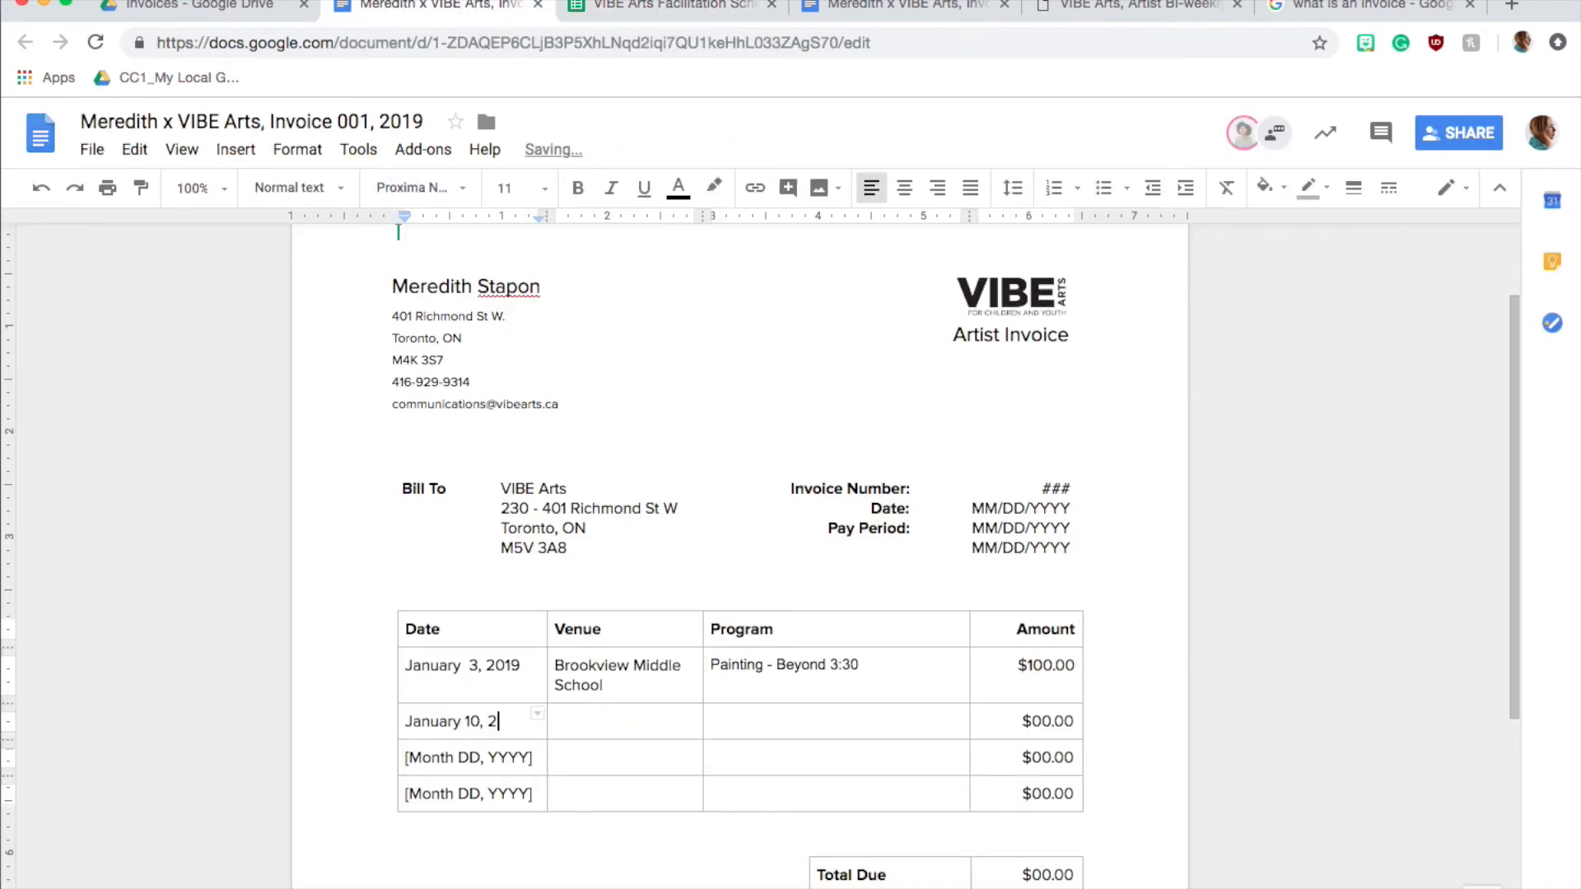
{"action": "left_click", "coordinate": [471, 665]}
{"action": "key", "text": "BackSpace"}
Complete the second invoice row with venue Brookview Middle School, program Painting - Beyond 3:30 and amount $100.00
{"action": "left_click", "coordinate": [657, 716]}
{"action": "type", "text": "Bro"}
{"action": "type", "text": "100.0"}
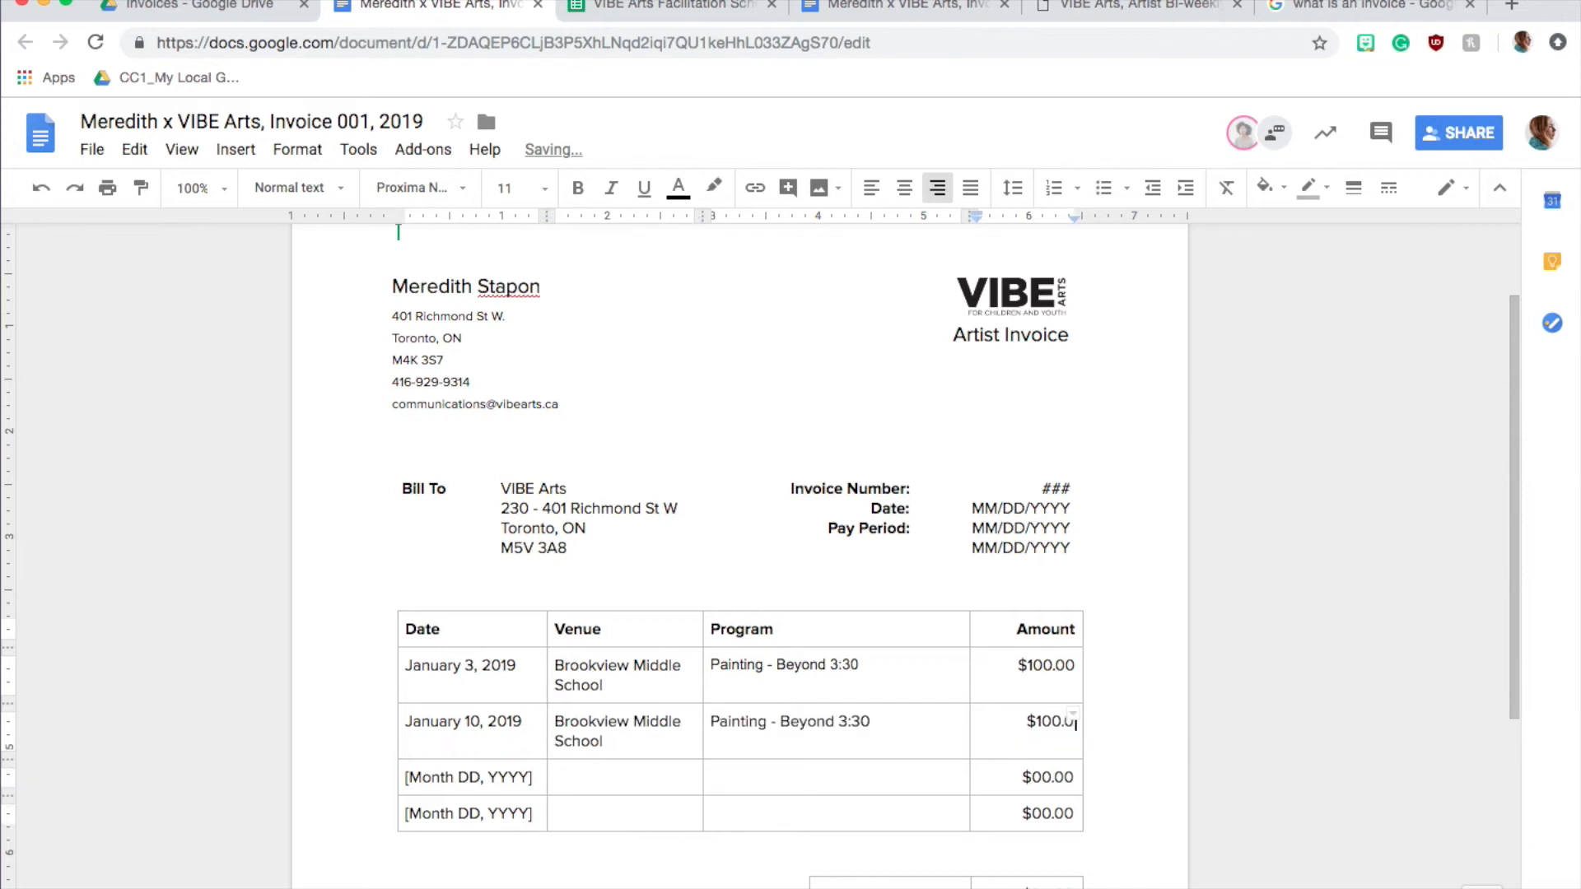
{"action": "type", "text": "0"}
Clear the placeholder dates and amounts from the two unused rows of the invoice table
{"action": "left_click", "coordinate": [405, 777]}
{"action": "left_click_drag", "start_coordinate": [405, 776], "coordinate": [1000, 812]}
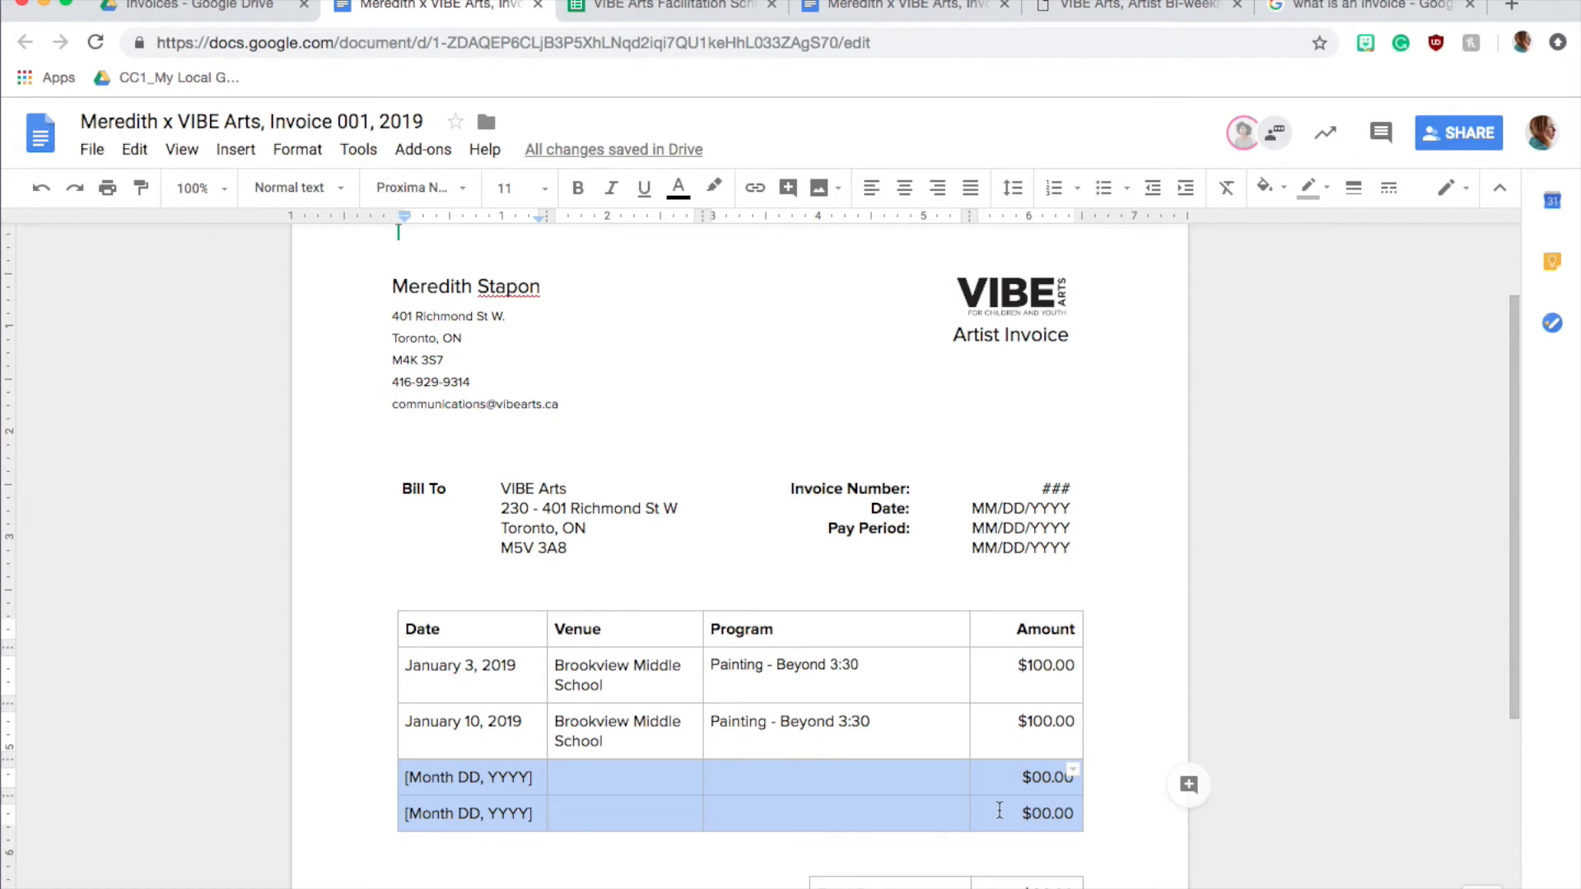
{"action": "key", "text": "BackSpace"}
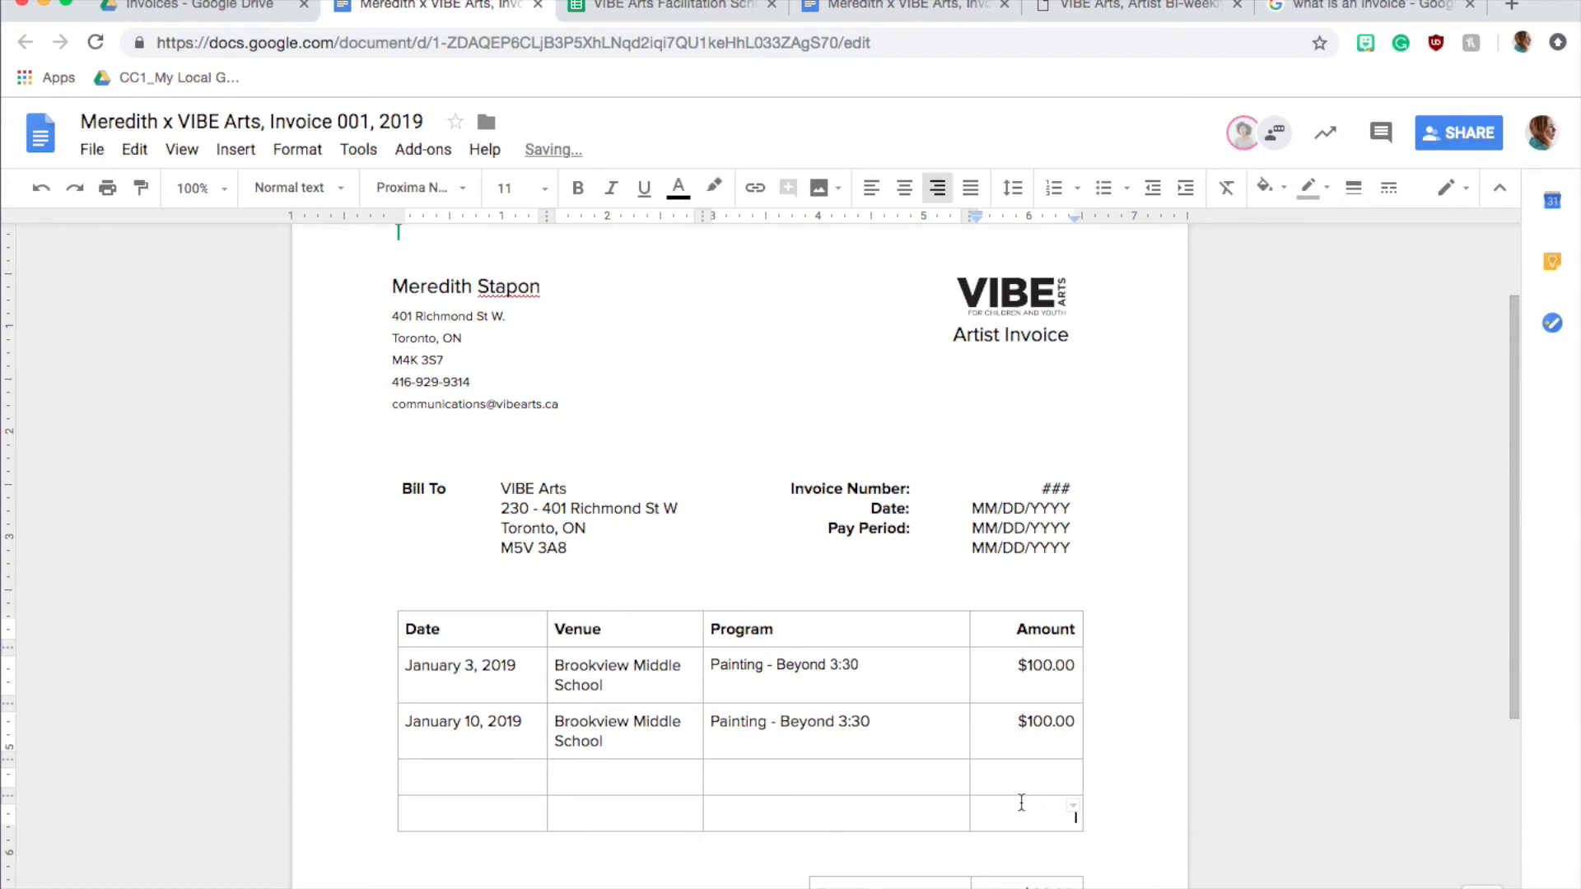
Enter the $200.00 sum in the last table row's Amount cell and set the Total Due to $200.00
{"action": "scroll", "coordinate": [1022, 821], "scroll_direction": "down", "scroll_amount": 2}
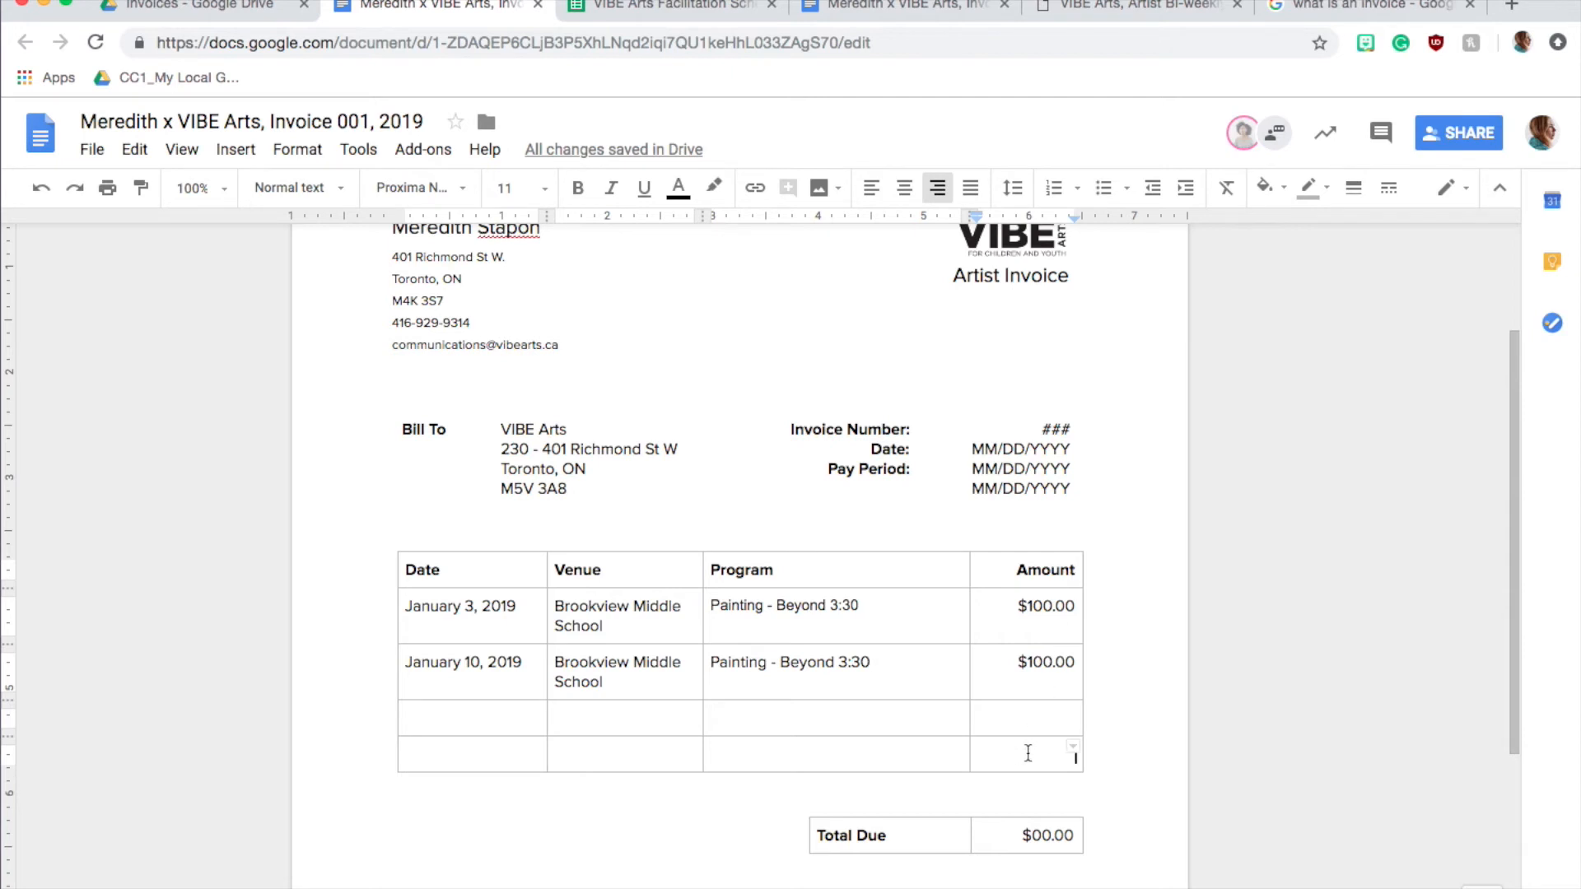
{"action": "type", "text": "$2"}
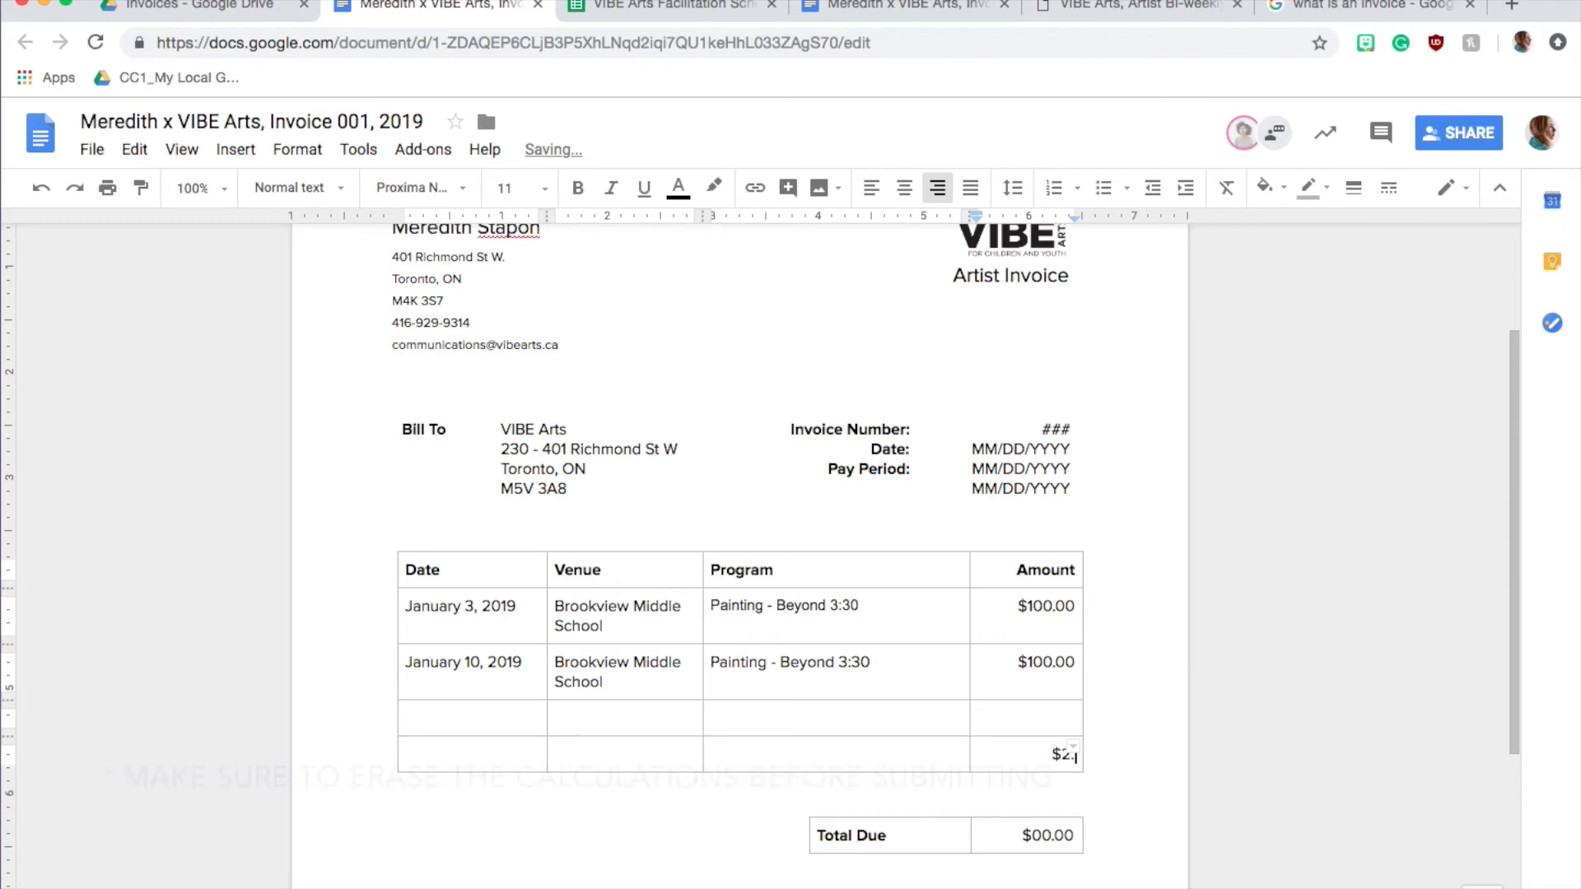
{"action": "type", "text": "00.00"}
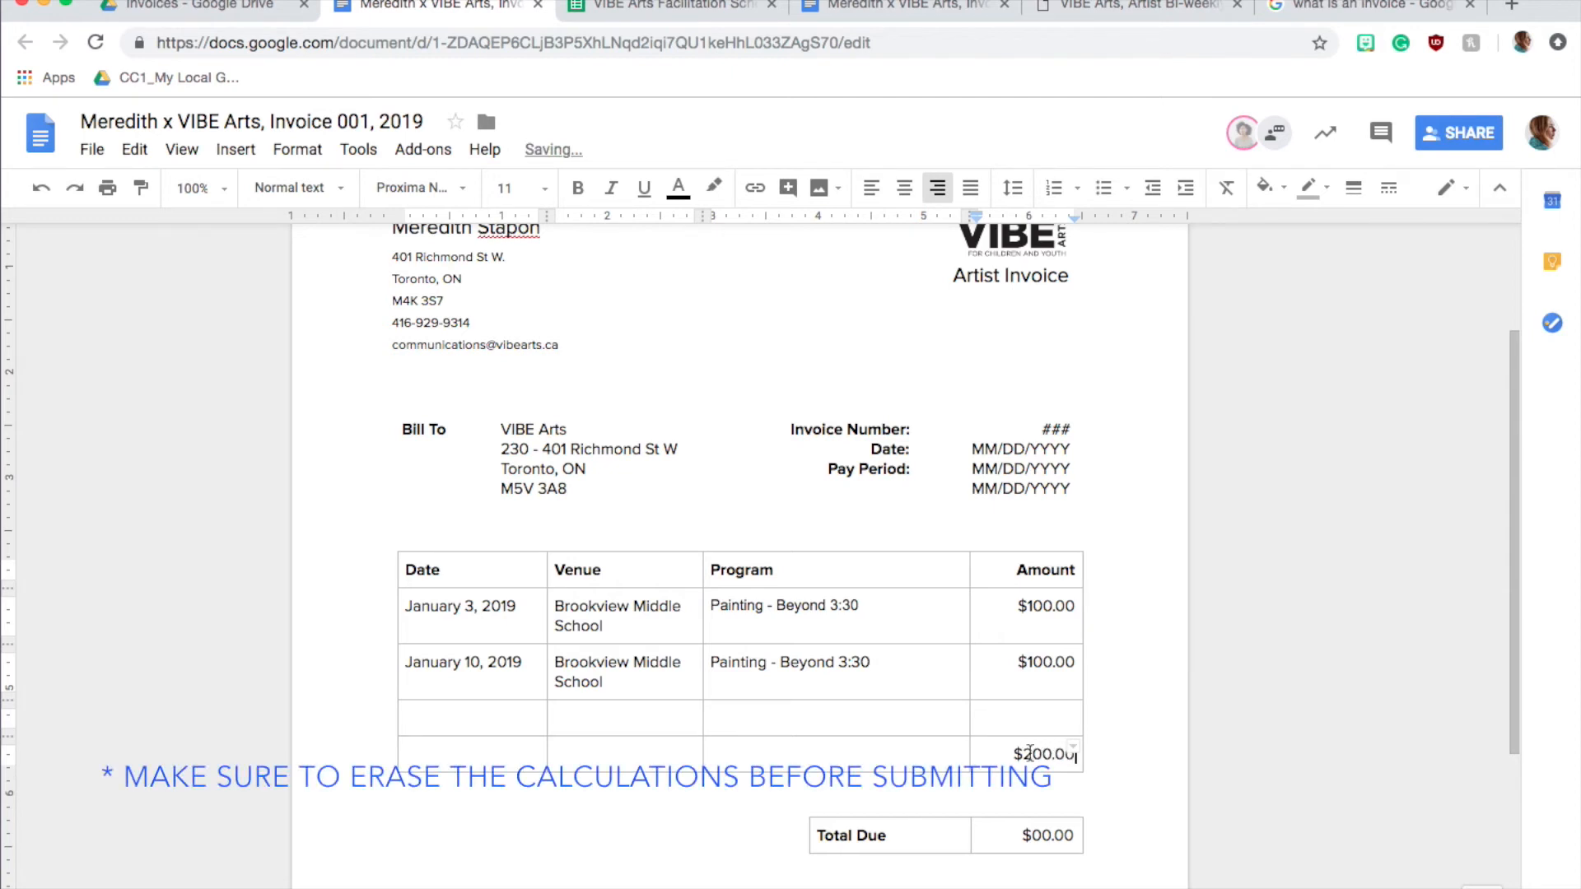
{"action": "left_click", "coordinate": [1034, 835]}
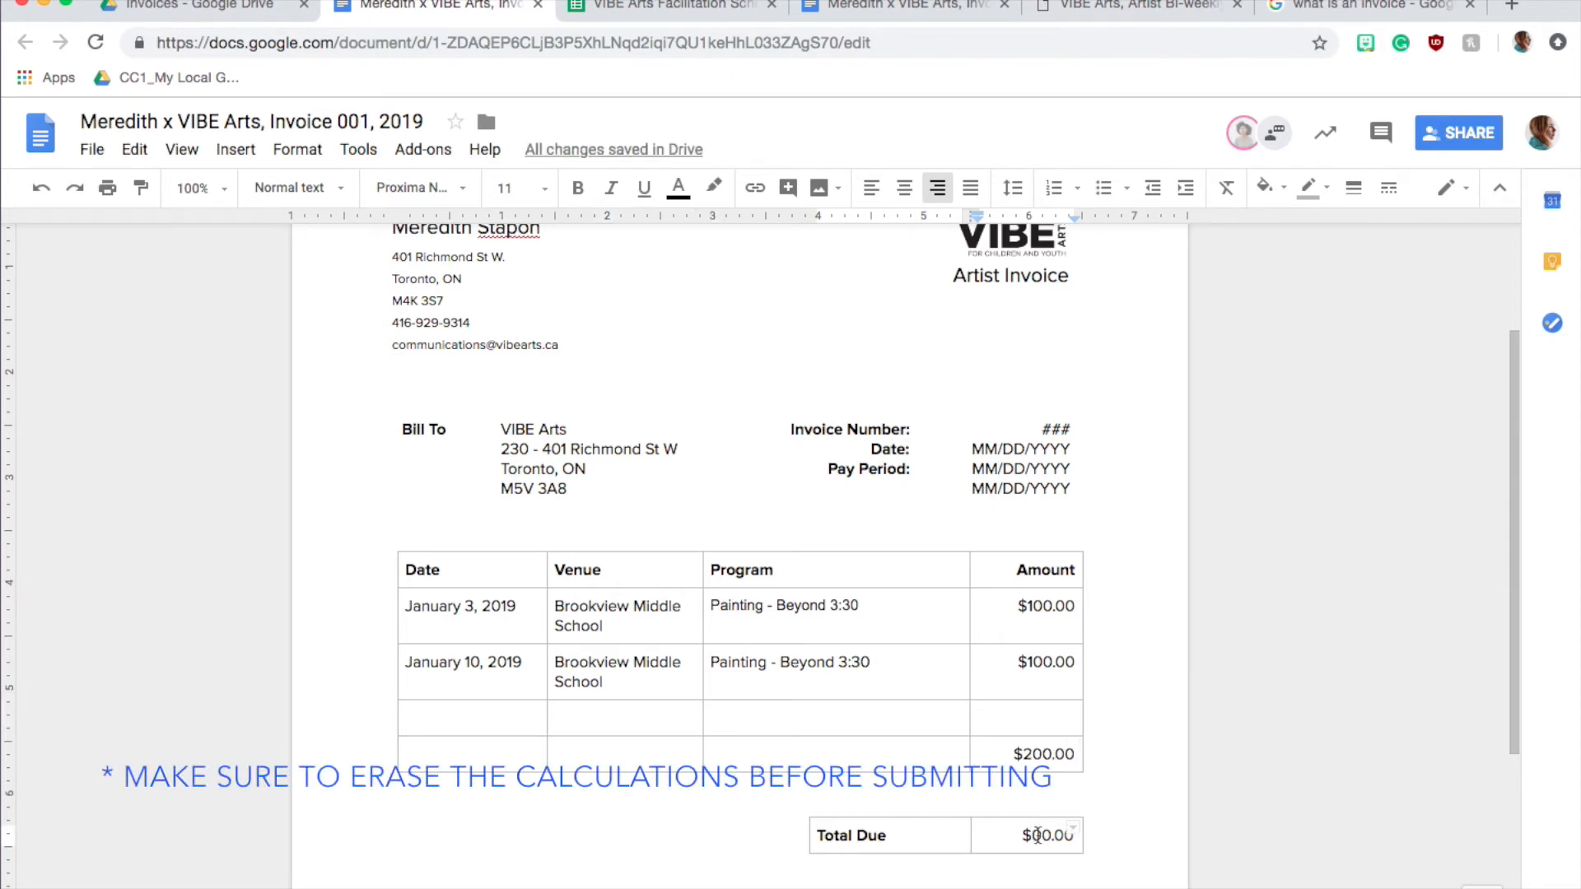
{"action": "type", "text": "2"}
{"action": "left_click", "coordinate": [1094, 865]}
{"action": "scroll", "coordinate": [1093, 863], "scroll_direction": "down", "scroll_amount": 2}
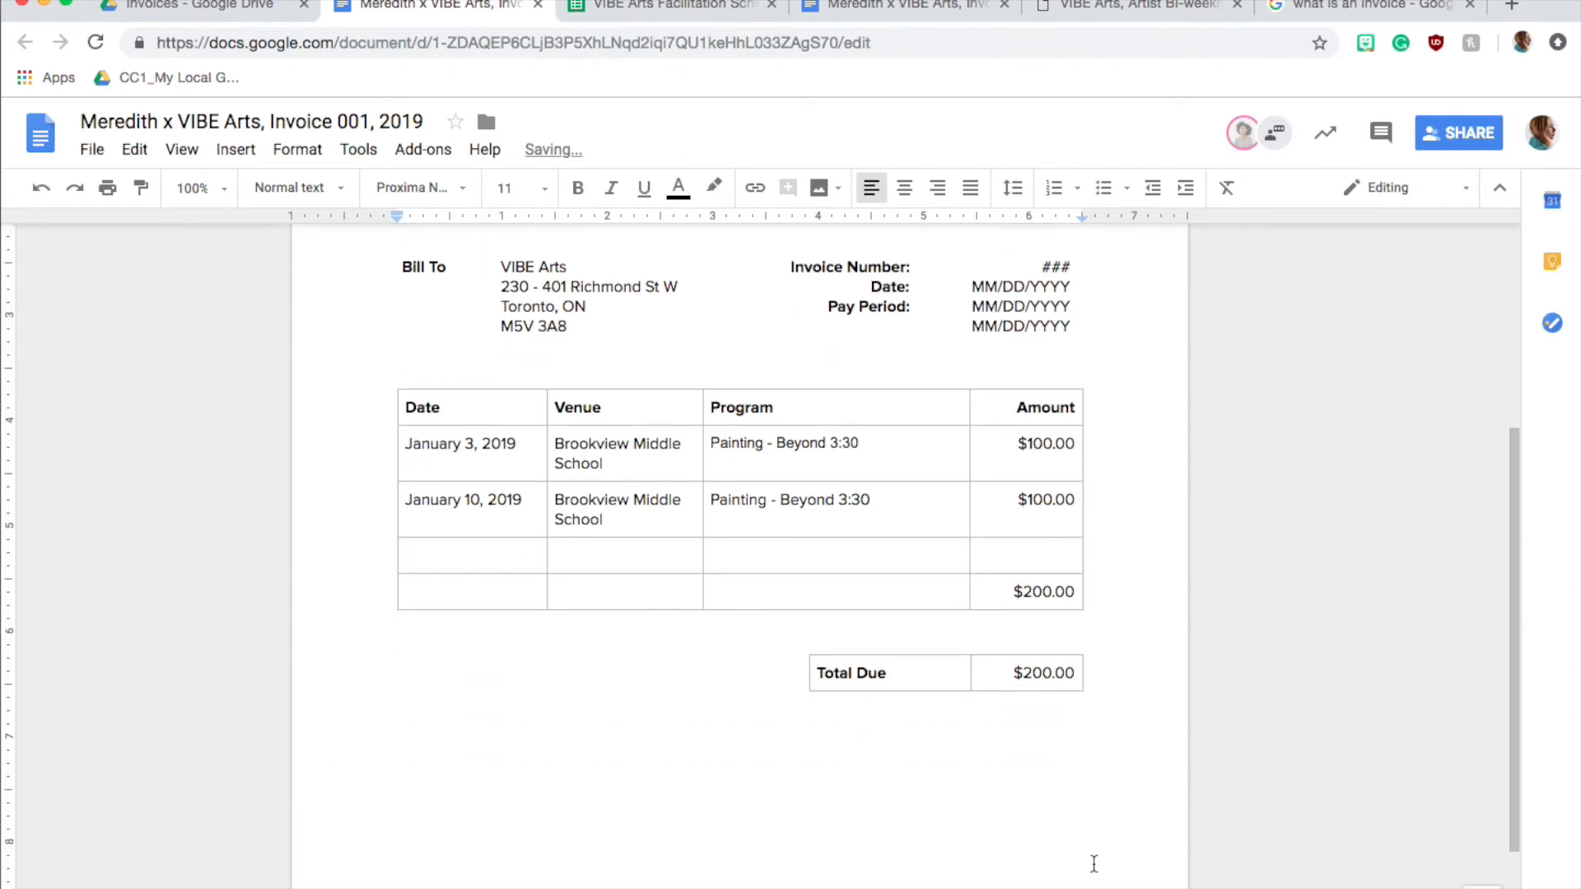
{"action": "scroll", "coordinate": [1052, 713], "scroll_direction": "down", "scroll_amount": 2}
{"action": "scroll", "coordinate": [1055, 713], "scroll_direction": "up", "scroll_amount": 5}
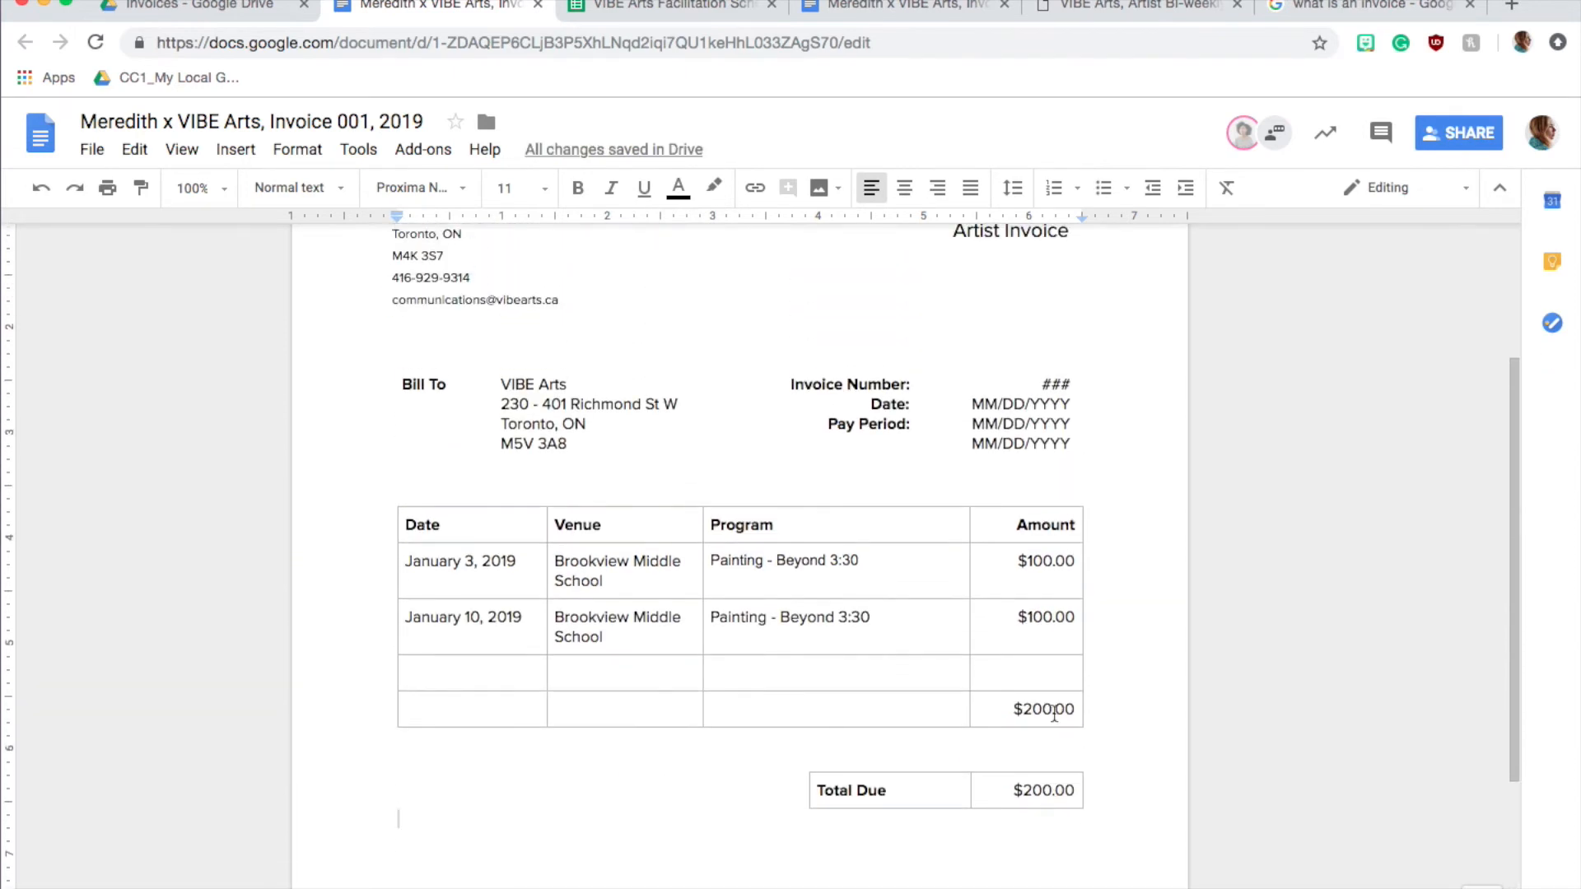
Replace the Invoice Number placeholder with 1
{"action": "left_click", "coordinate": [996, 532]}
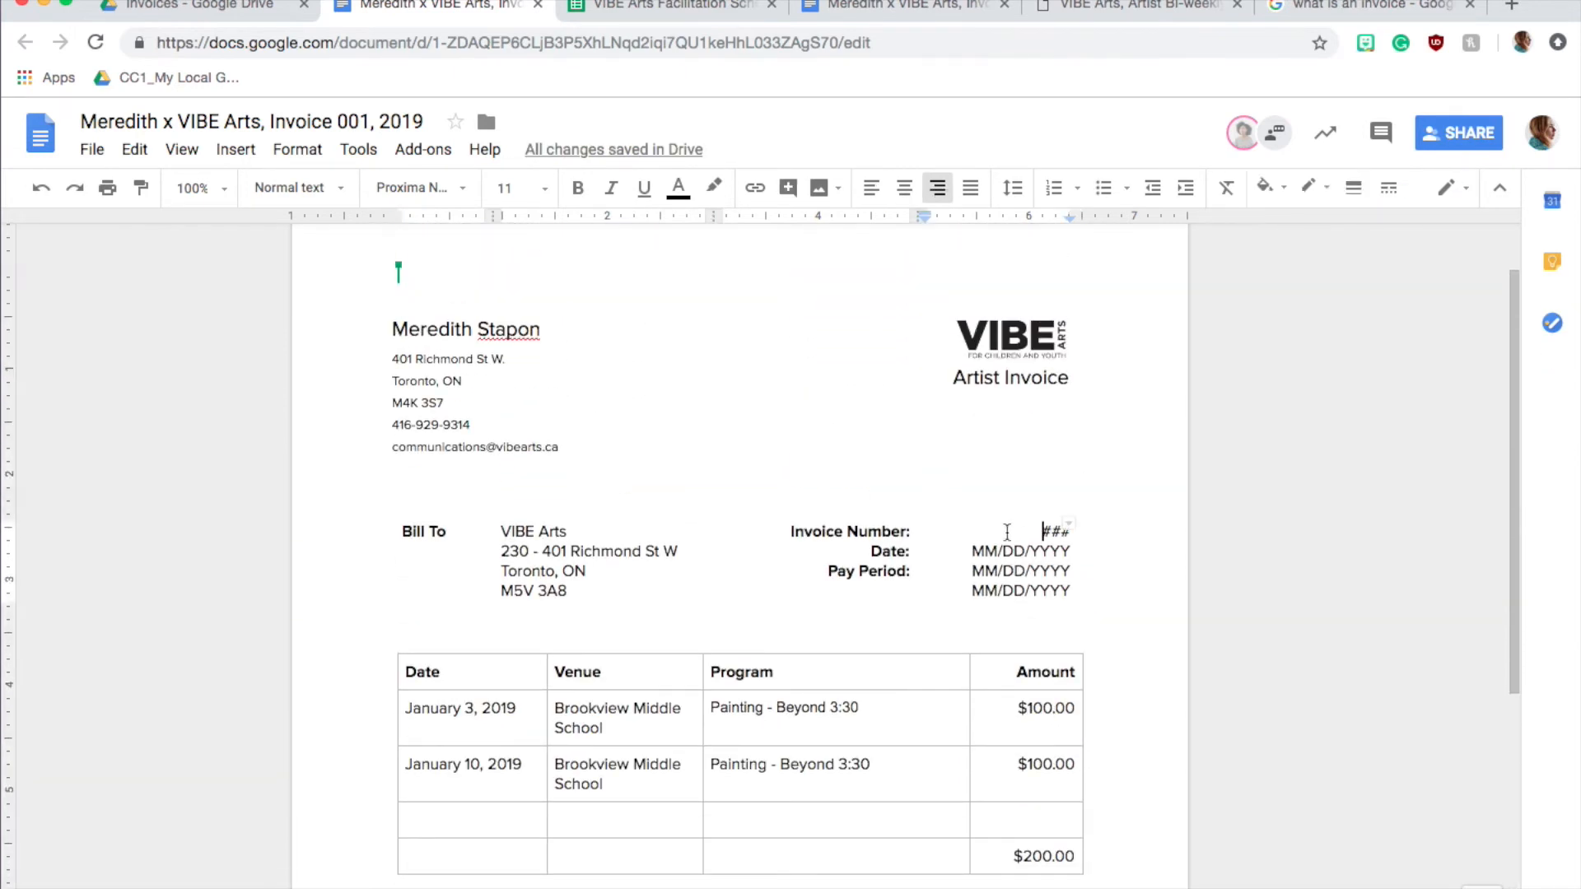
{"action": "left_click_drag", "start_coordinate": [1044, 531], "coordinate": [1080, 531]}
{"action": "left_click", "coordinate": [994, 534]}
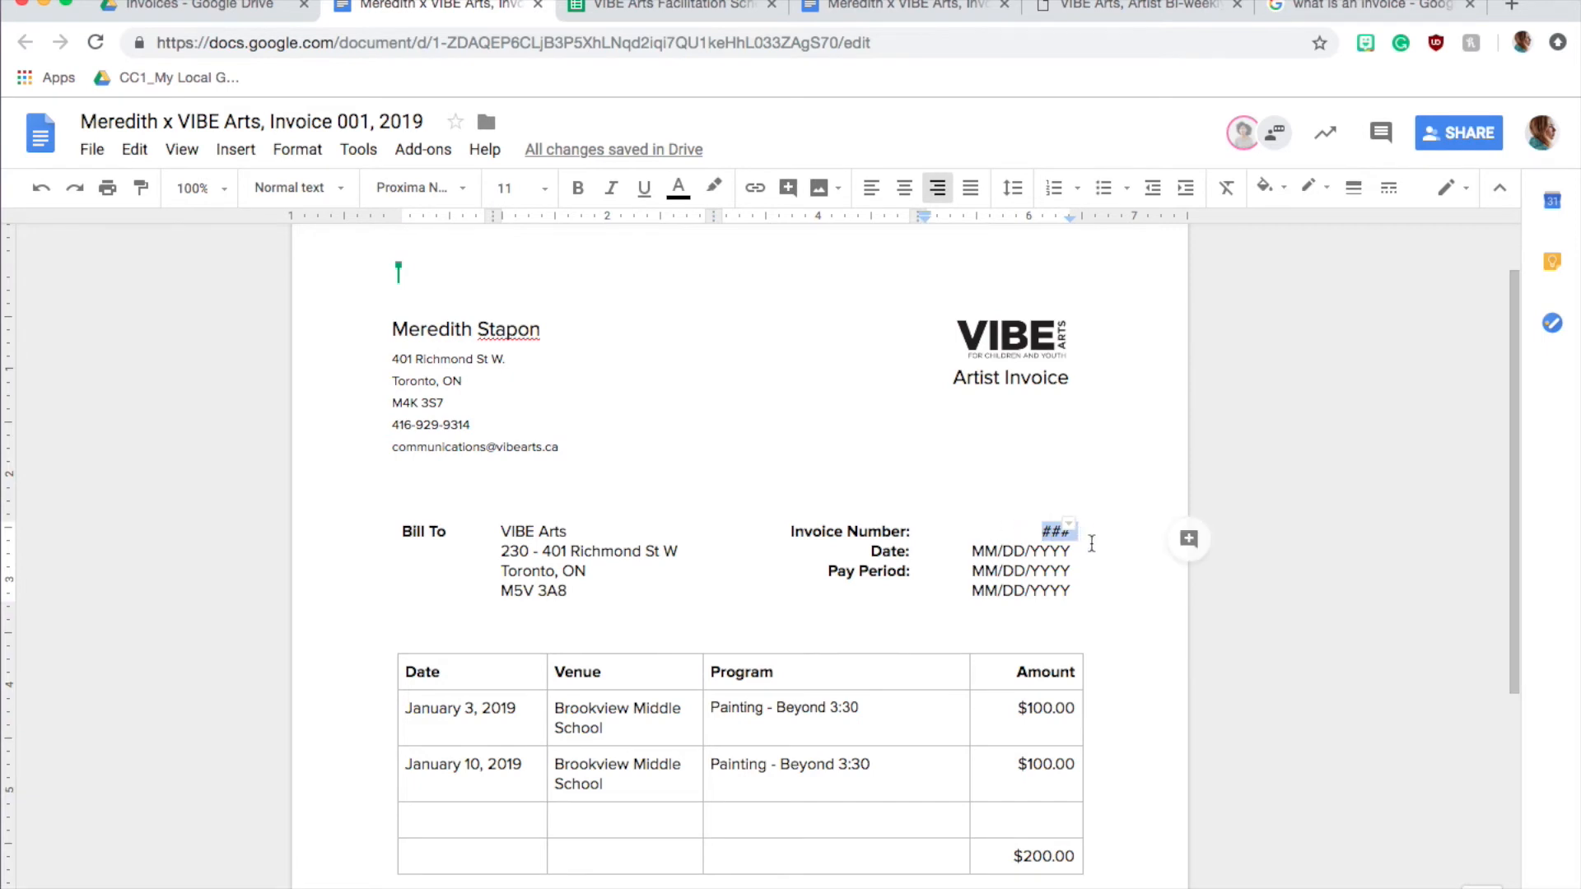
{"action": "scroll", "coordinate": [988, 556], "scroll_direction": "down", "scroll_amount": 2}
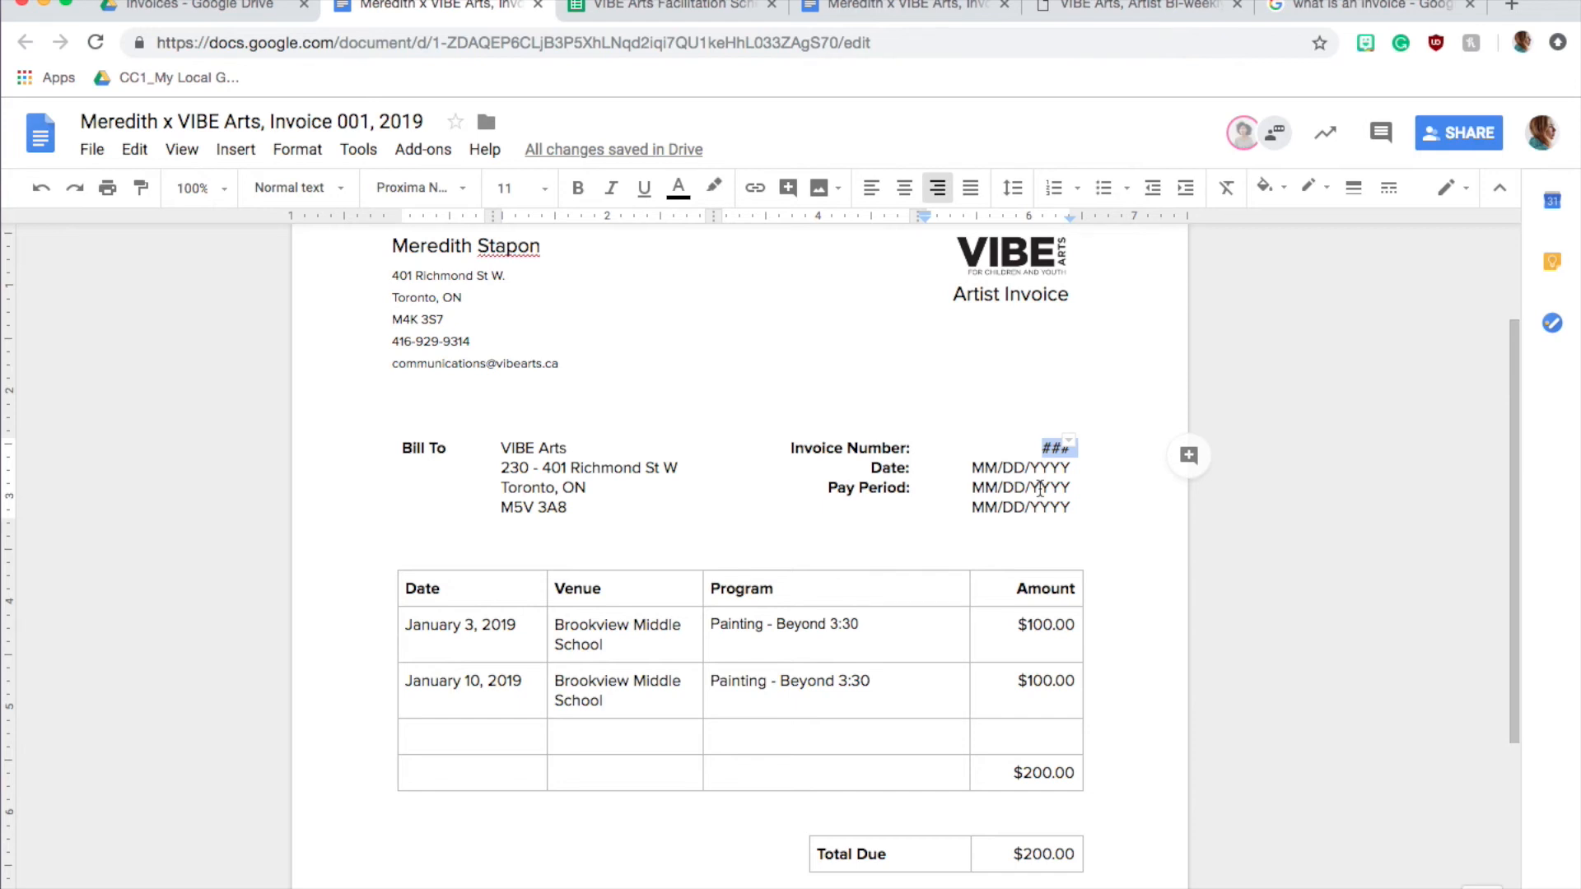
{"action": "key", "text": "BackSpace"}
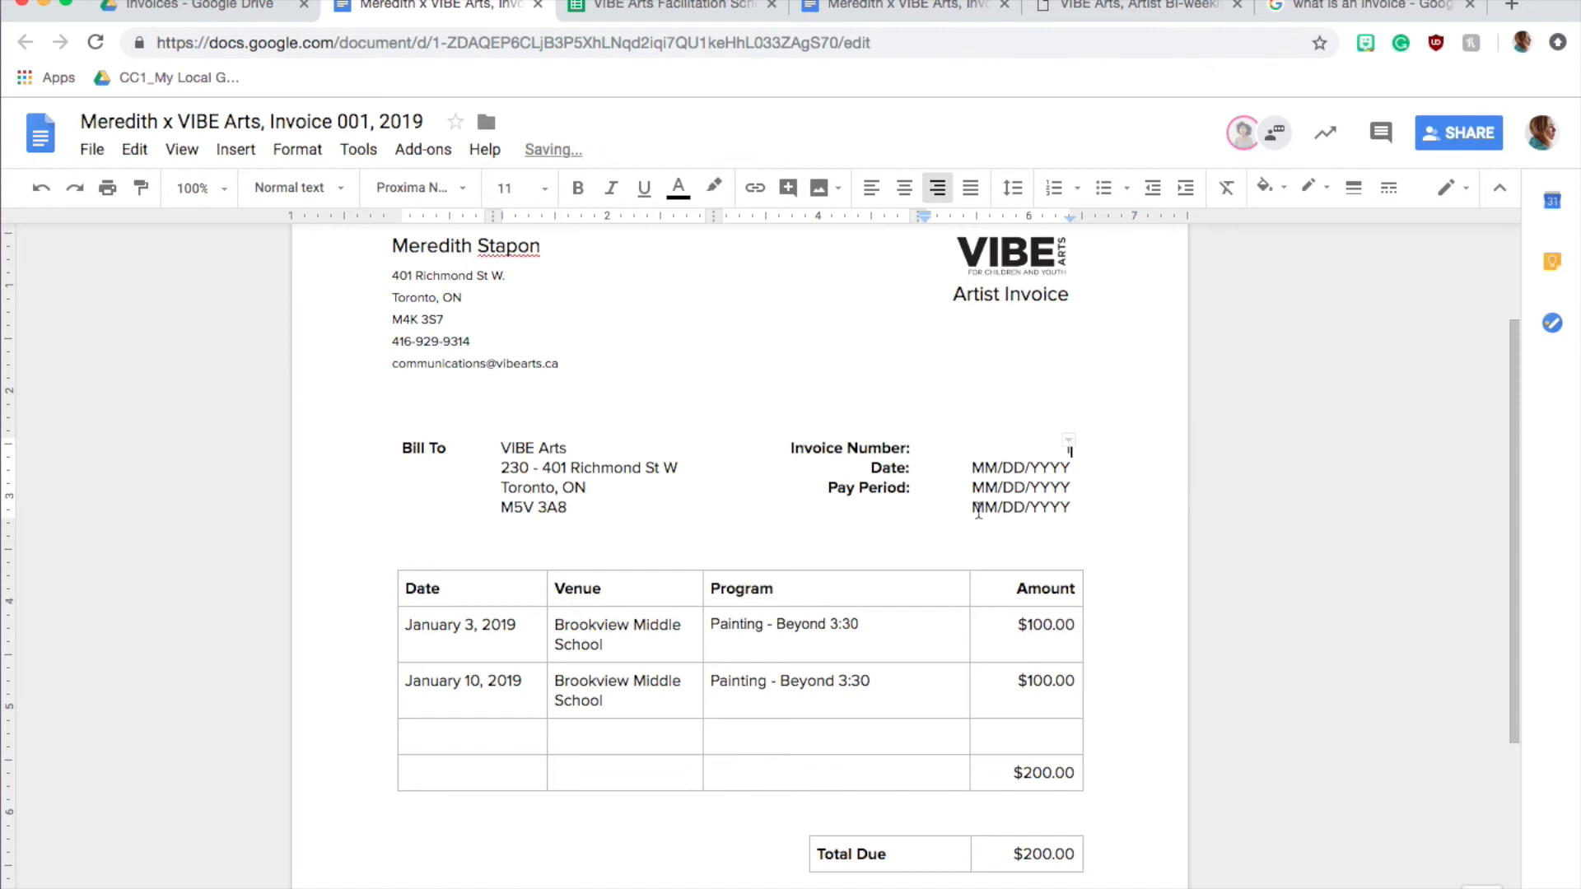
Set the invoice date to 01/10/2019 in place of its placeholder
{"action": "left_click_drag", "start_coordinate": [972, 468], "coordinate": [1073, 471]}
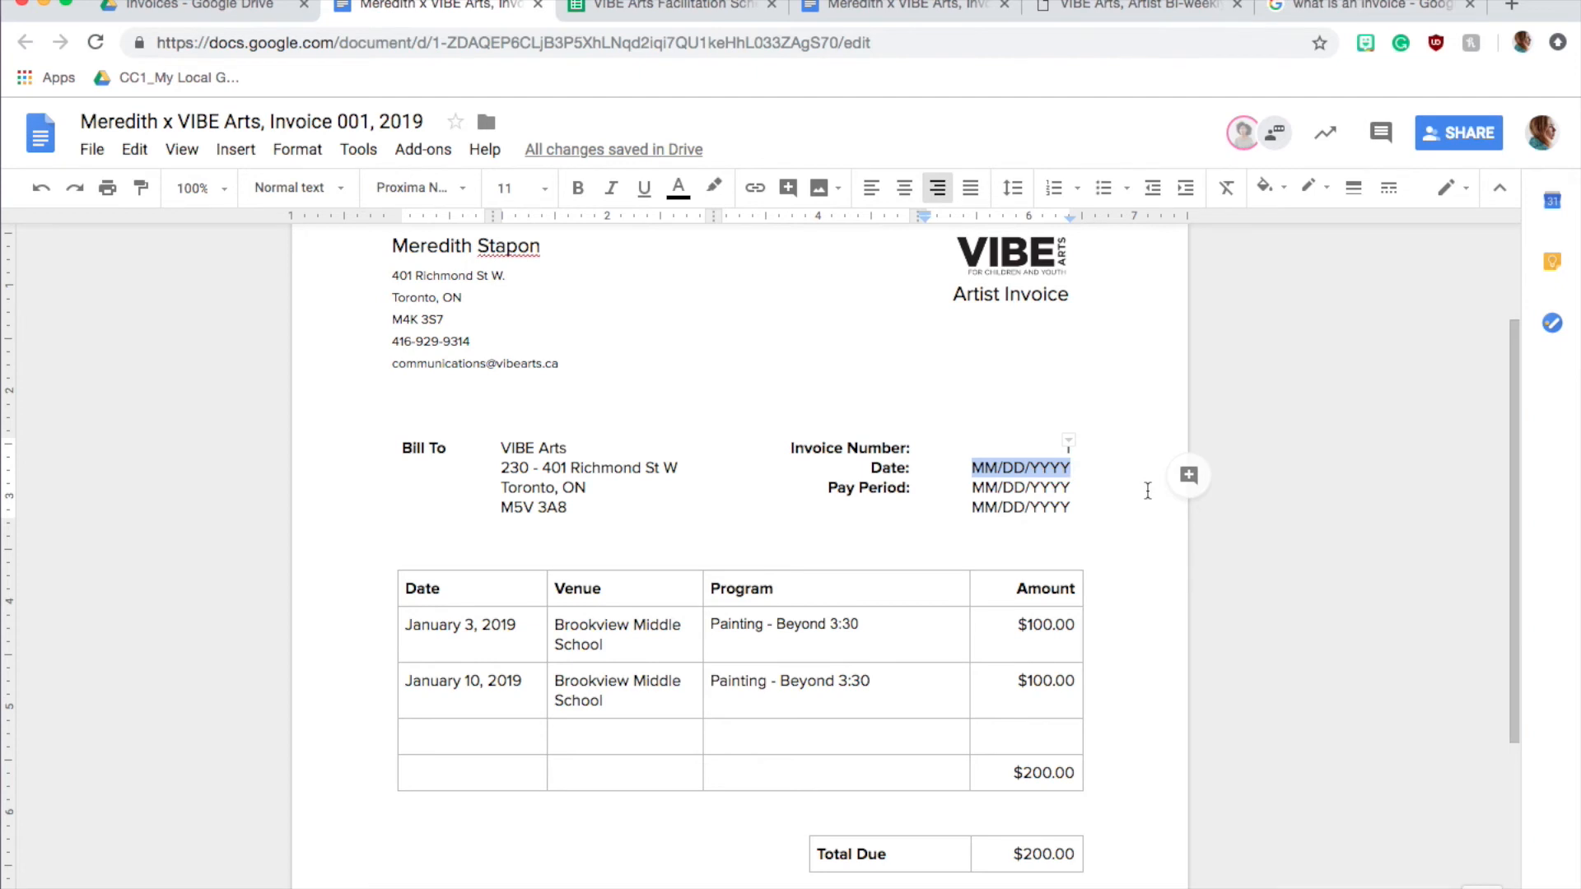
{"action": "type", "text": "01/10/2019"}
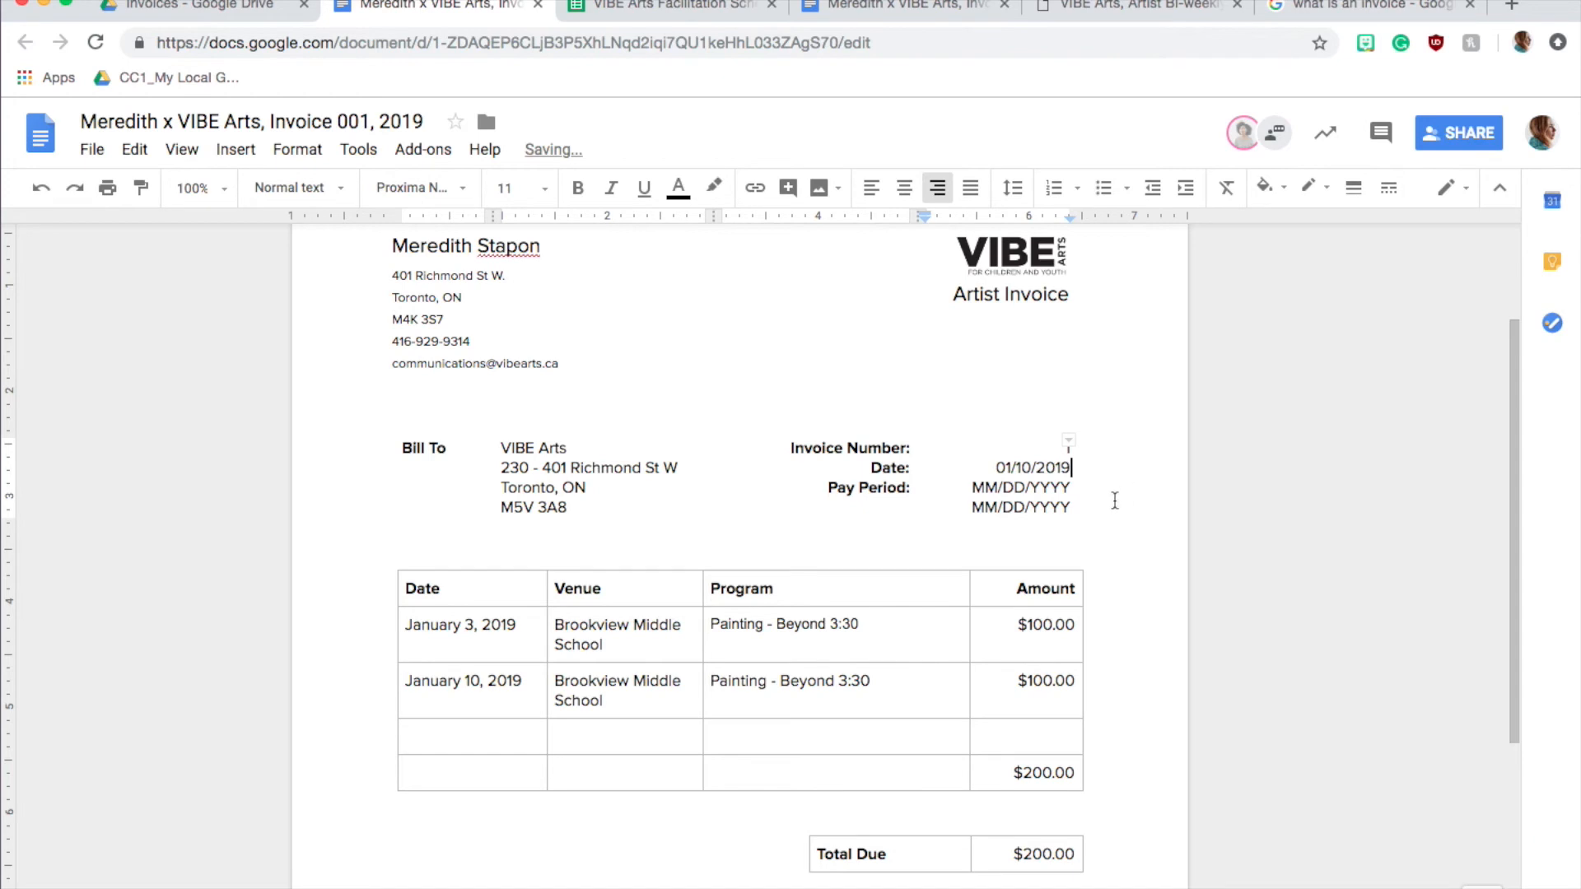
Look up the pay period in the bi-weekly pay period calendar and enter 01/01/2019 and 01/12/2019 as the invoice's Pay Period
{"action": "left_click_drag", "start_coordinate": [973, 487], "coordinate": [1072, 489]}
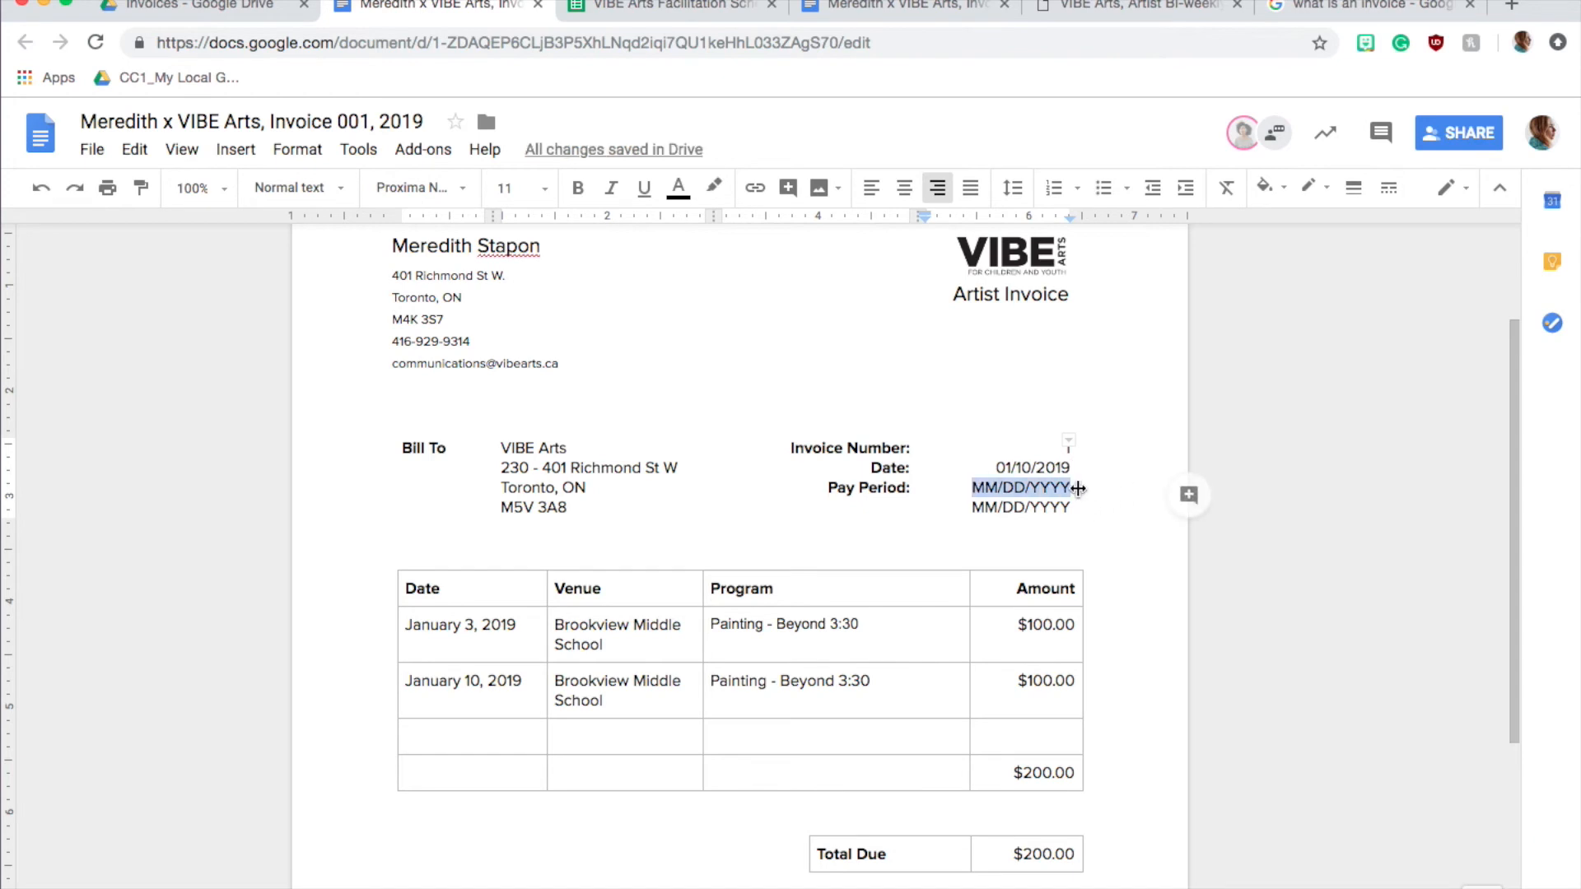
{"action": "left_click", "coordinate": [1136, 6]}
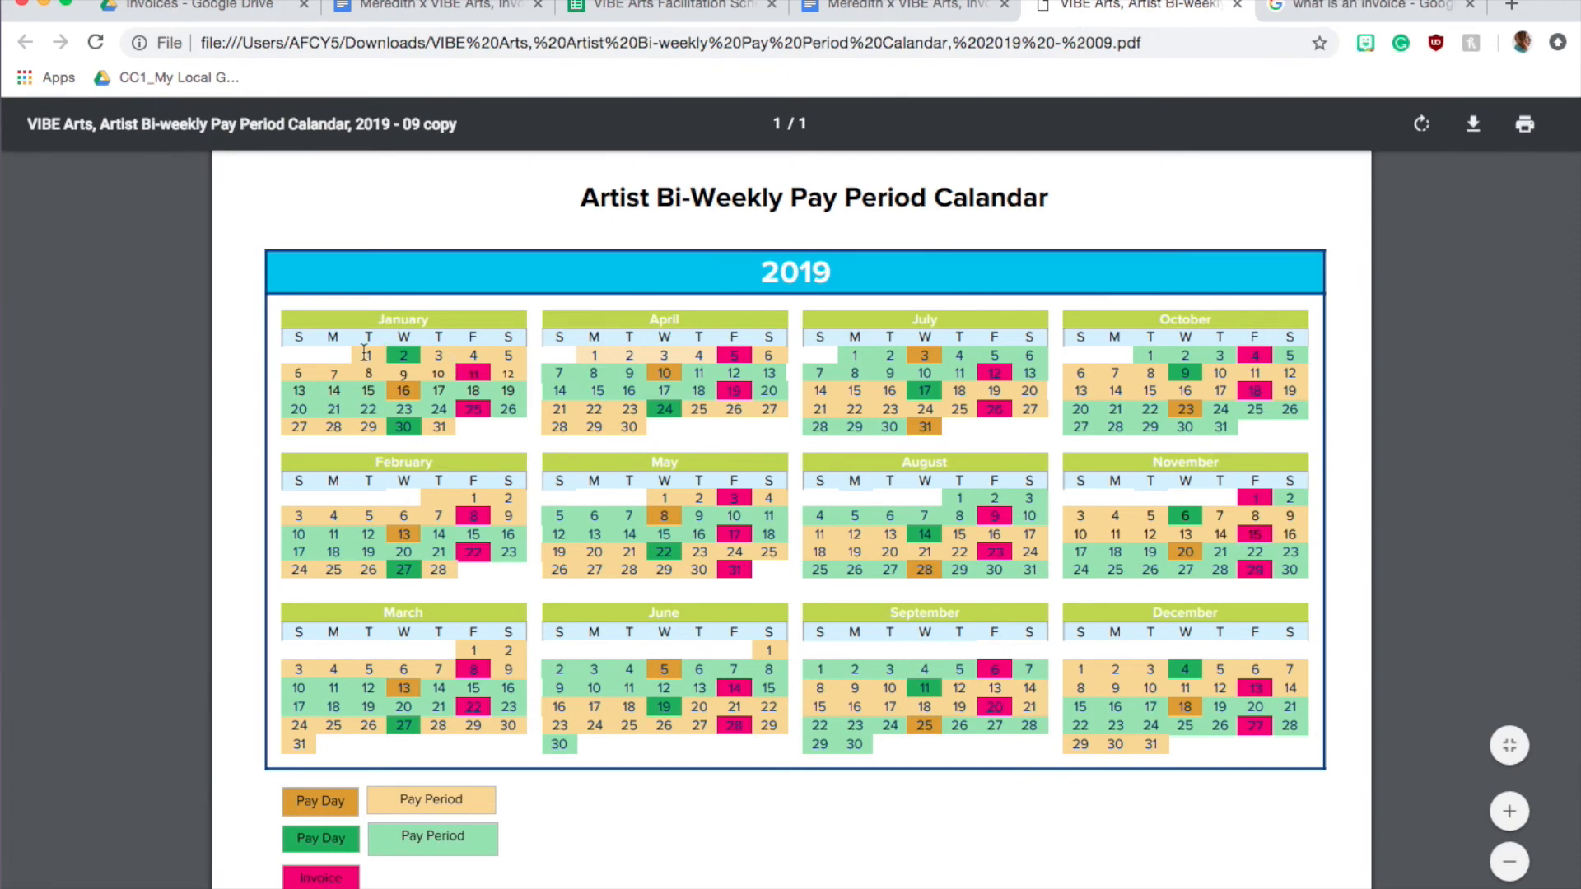
{"action": "left_click", "coordinate": [484, 7]}
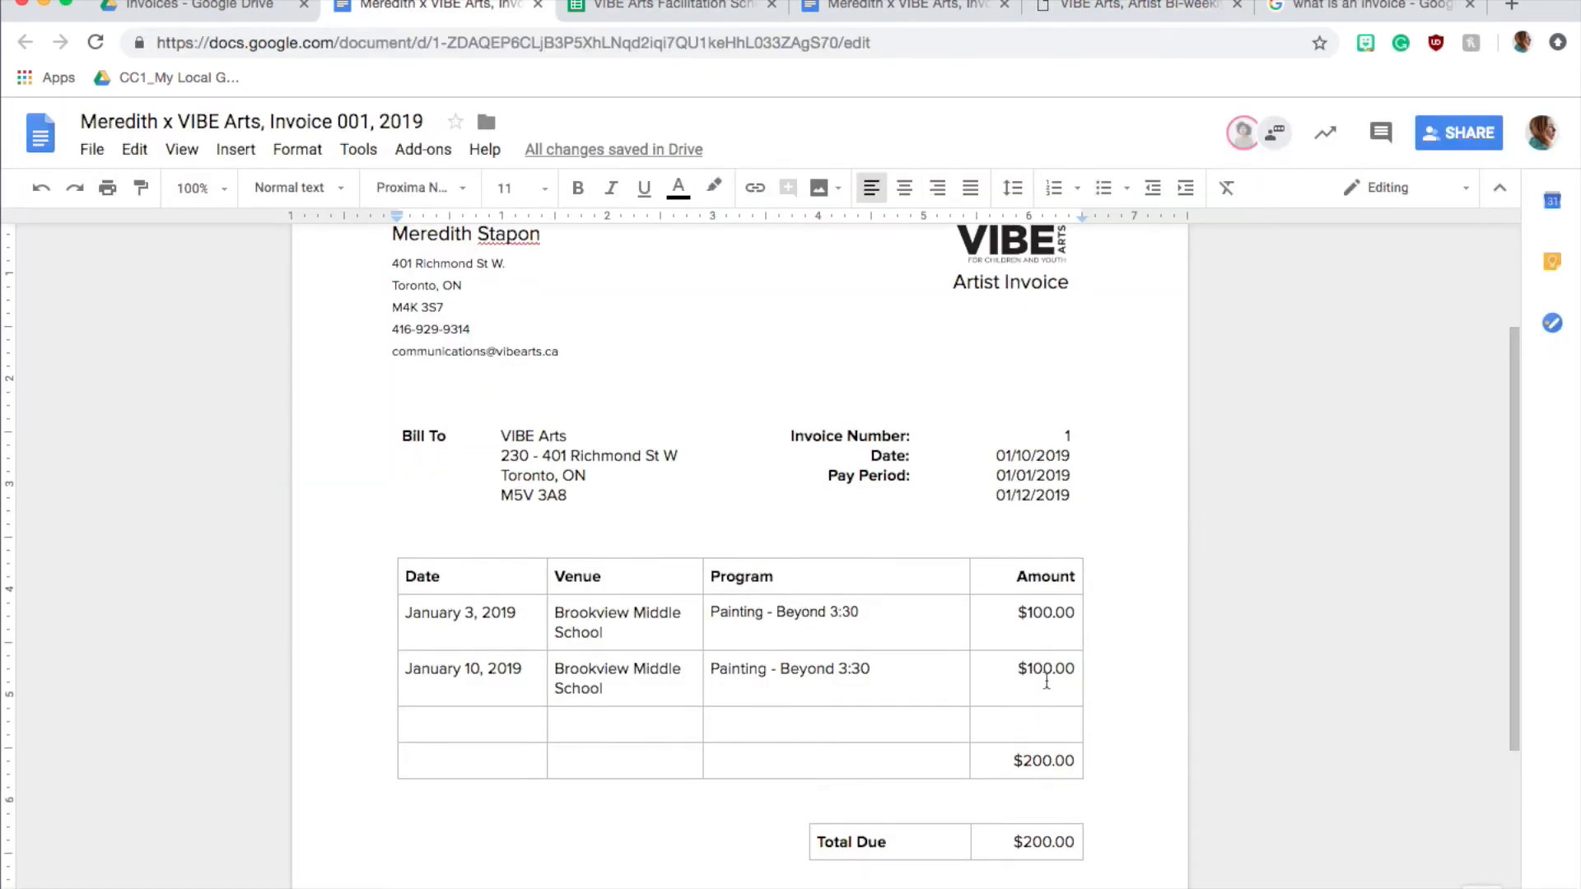
{"action": "scroll", "coordinate": [505, 485], "scroll_direction": "up", "scroll_amount": 3}
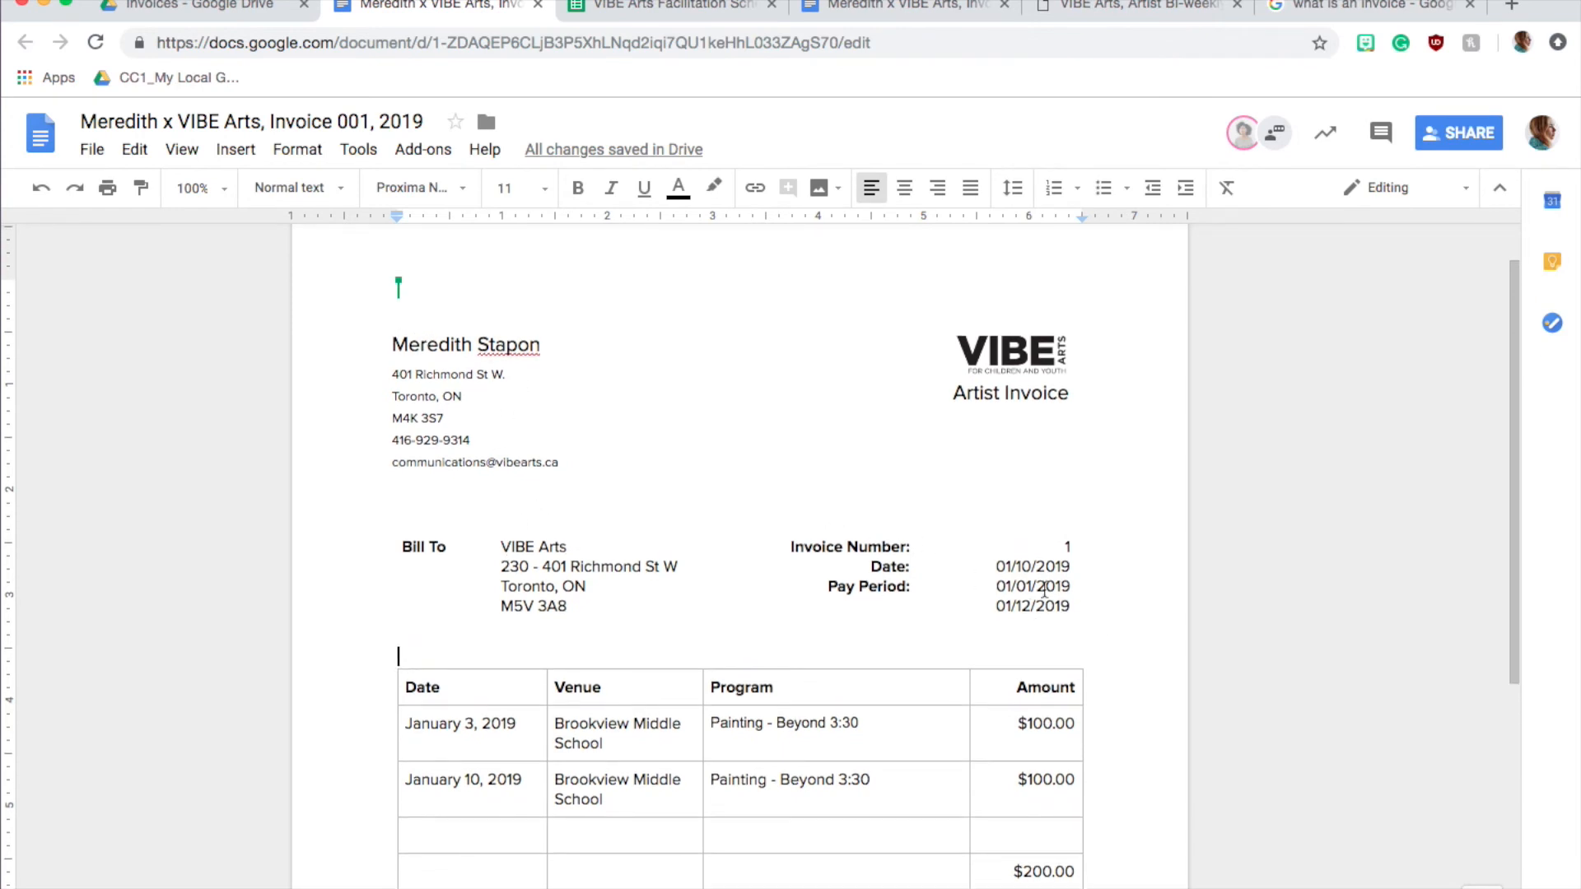
Review the completed invoice, download it as a PDF document and check the downloaded file
{"action": "scroll", "coordinate": [1089, 595], "scroll_direction": "down", "scroll_amount": 3}
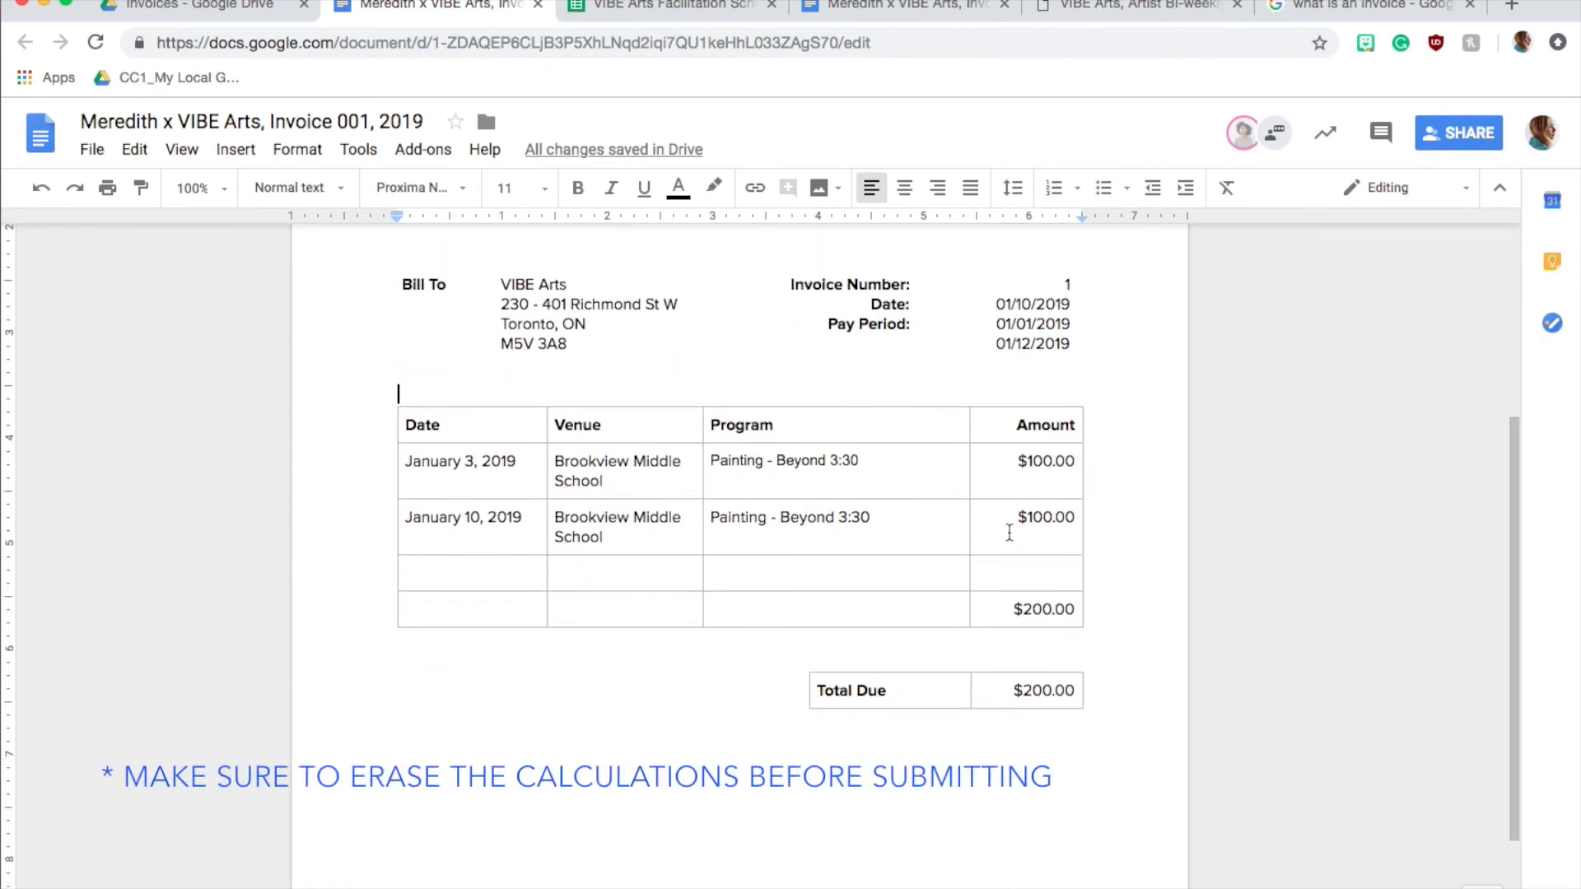
{"action": "scroll", "coordinate": [1021, 540], "scroll_direction": "down", "scroll_amount": 1}
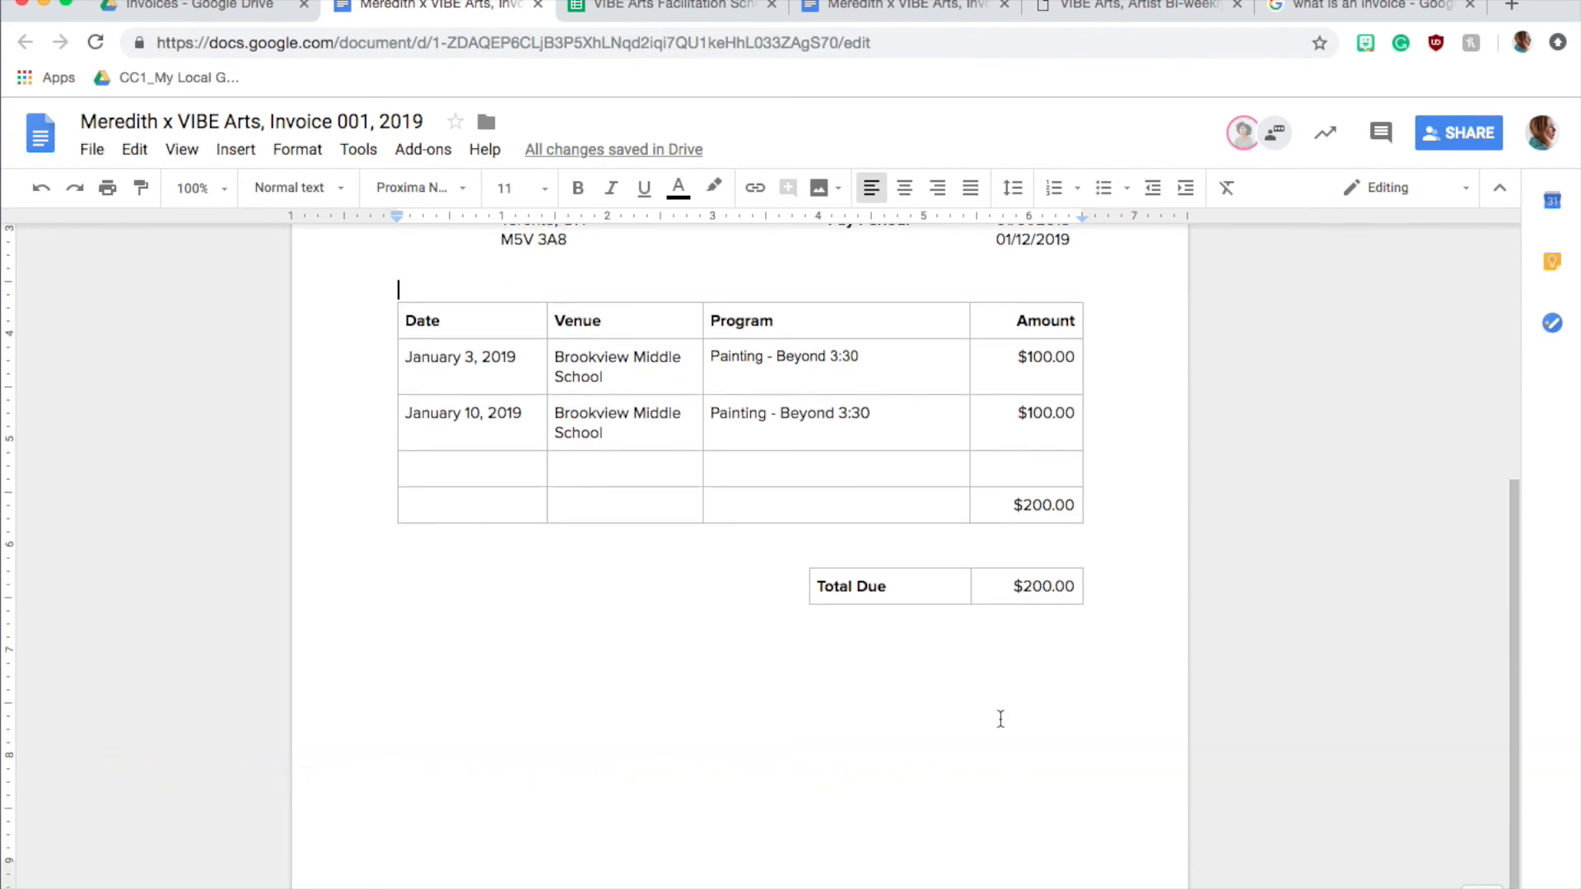
{"action": "scroll", "coordinate": [1000, 719], "scroll_direction": "down", "scroll_amount": 1}
{"action": "scroll", "coordinate": [1000, 719], "scroll_direction": "up", "scroll_amount": 10}
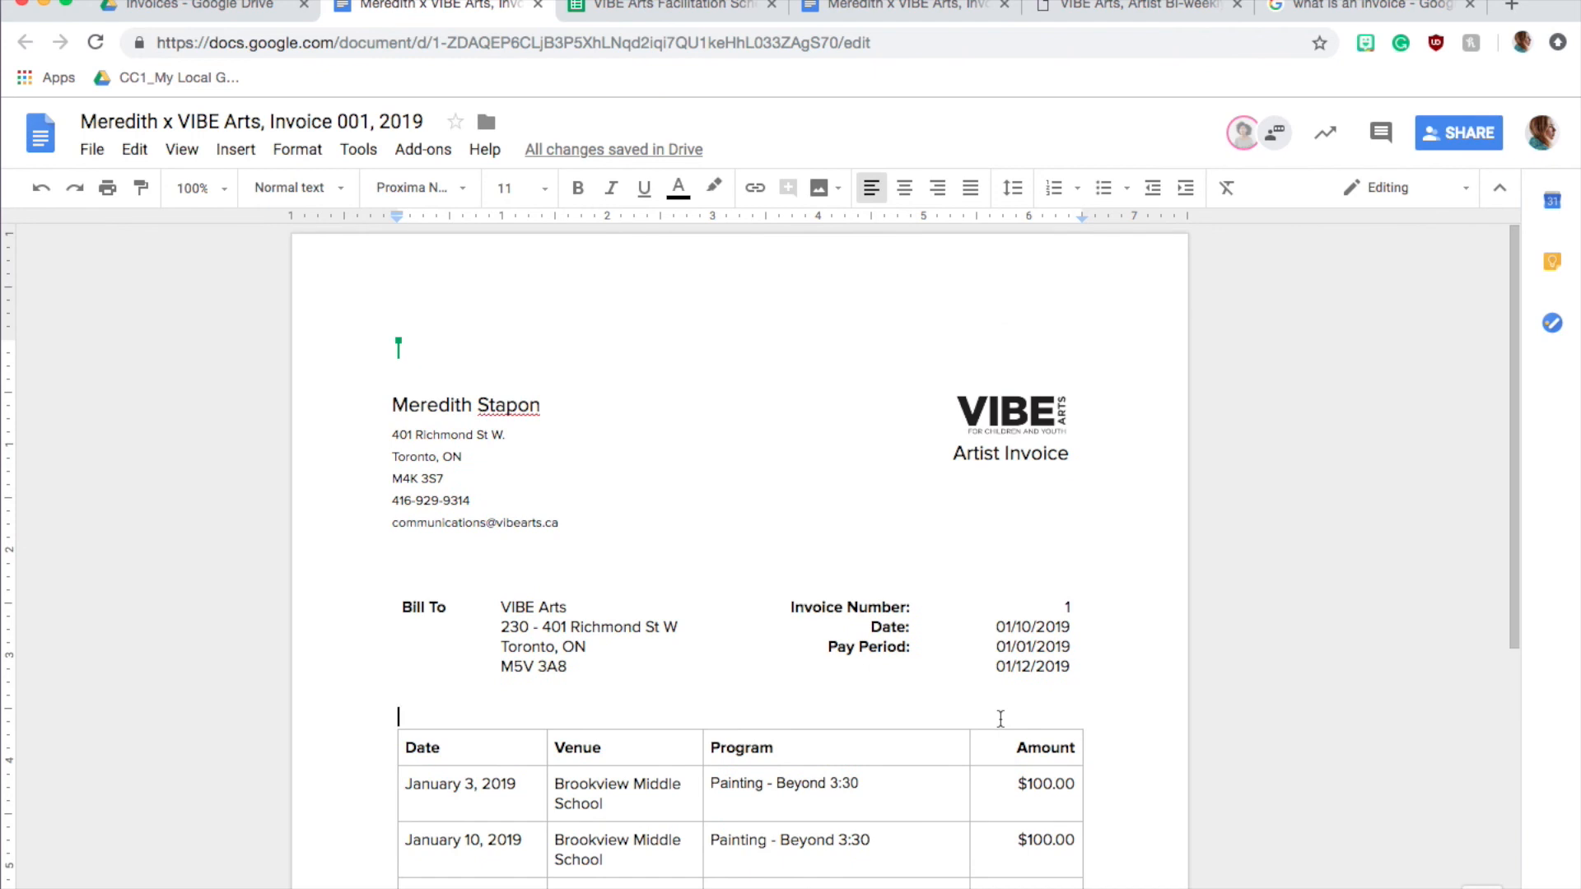
{"action": "left_click", "coordinate": [103, 146]}
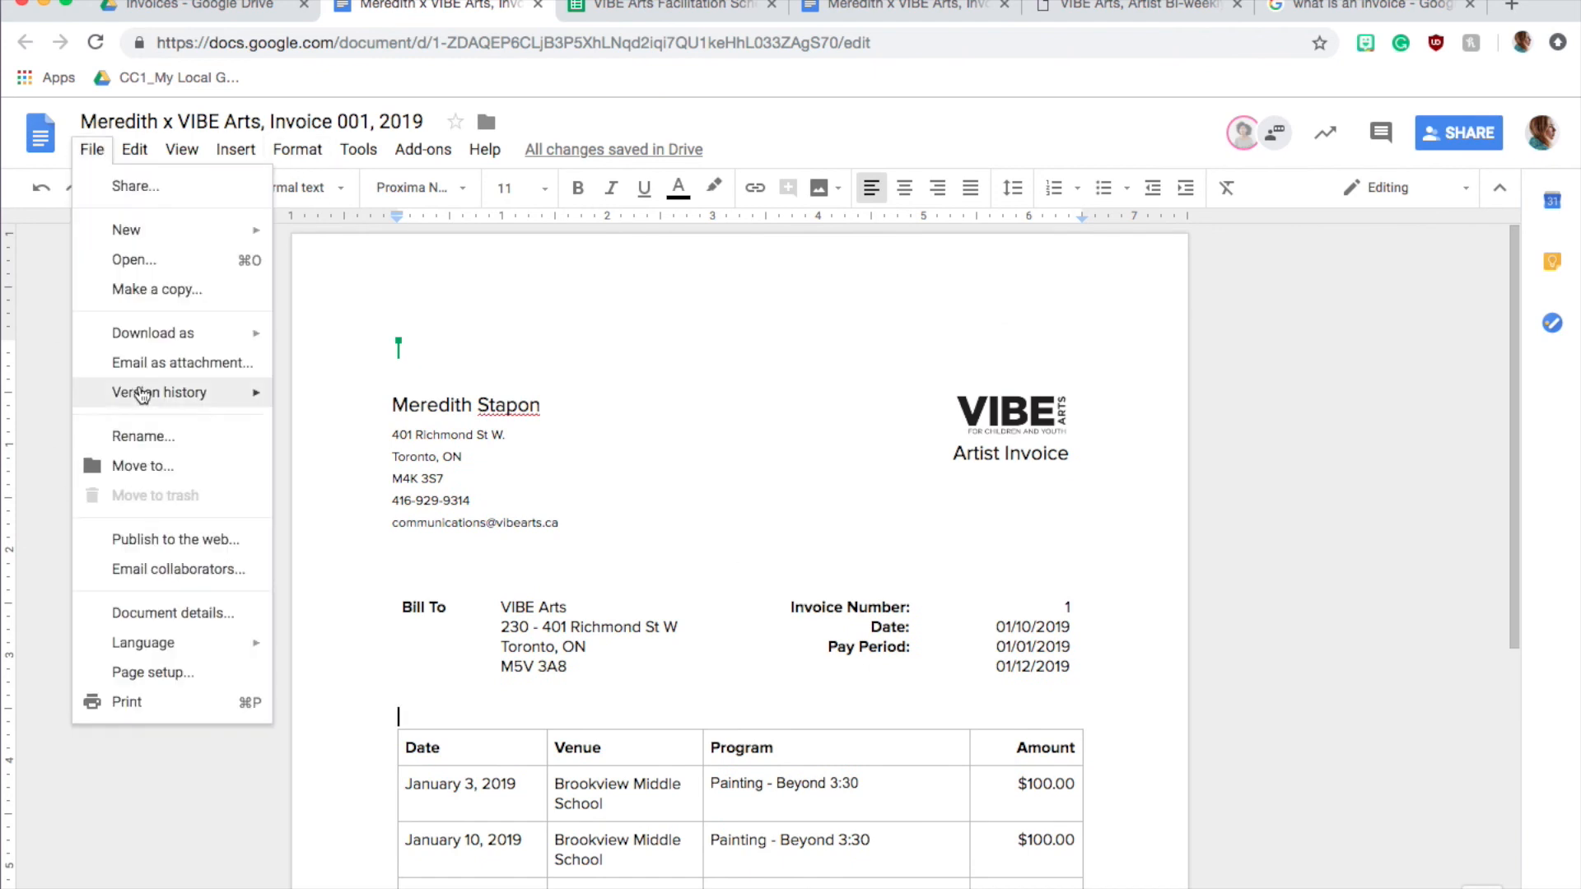
{"action": "mouse_move", "coordinate": [219, 334]}
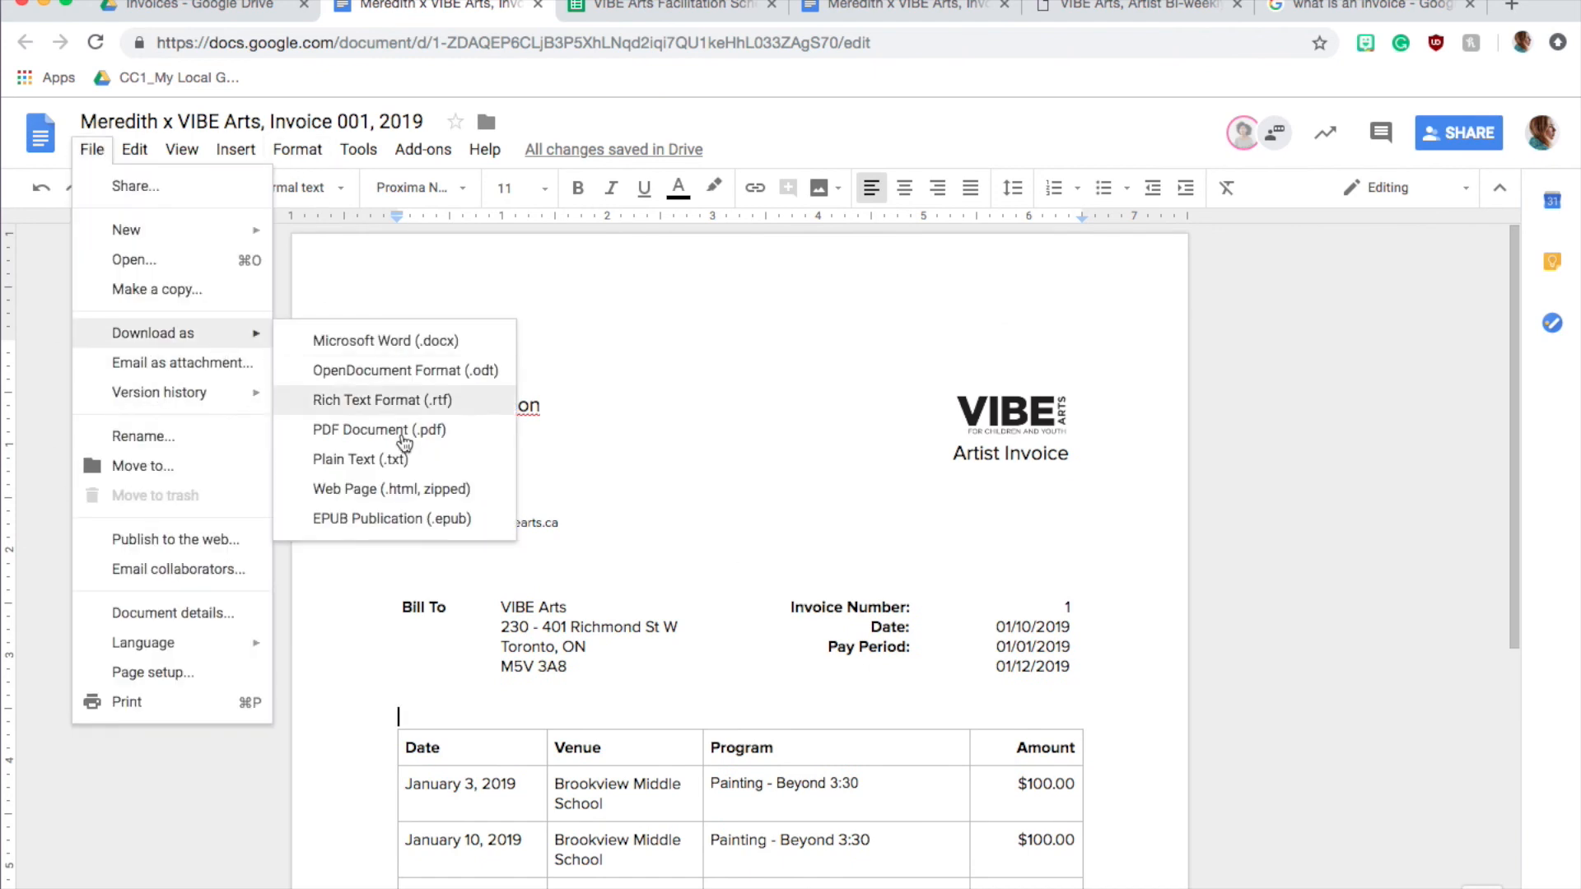
{"action": "left_click", "coordinate": [354, 427]}
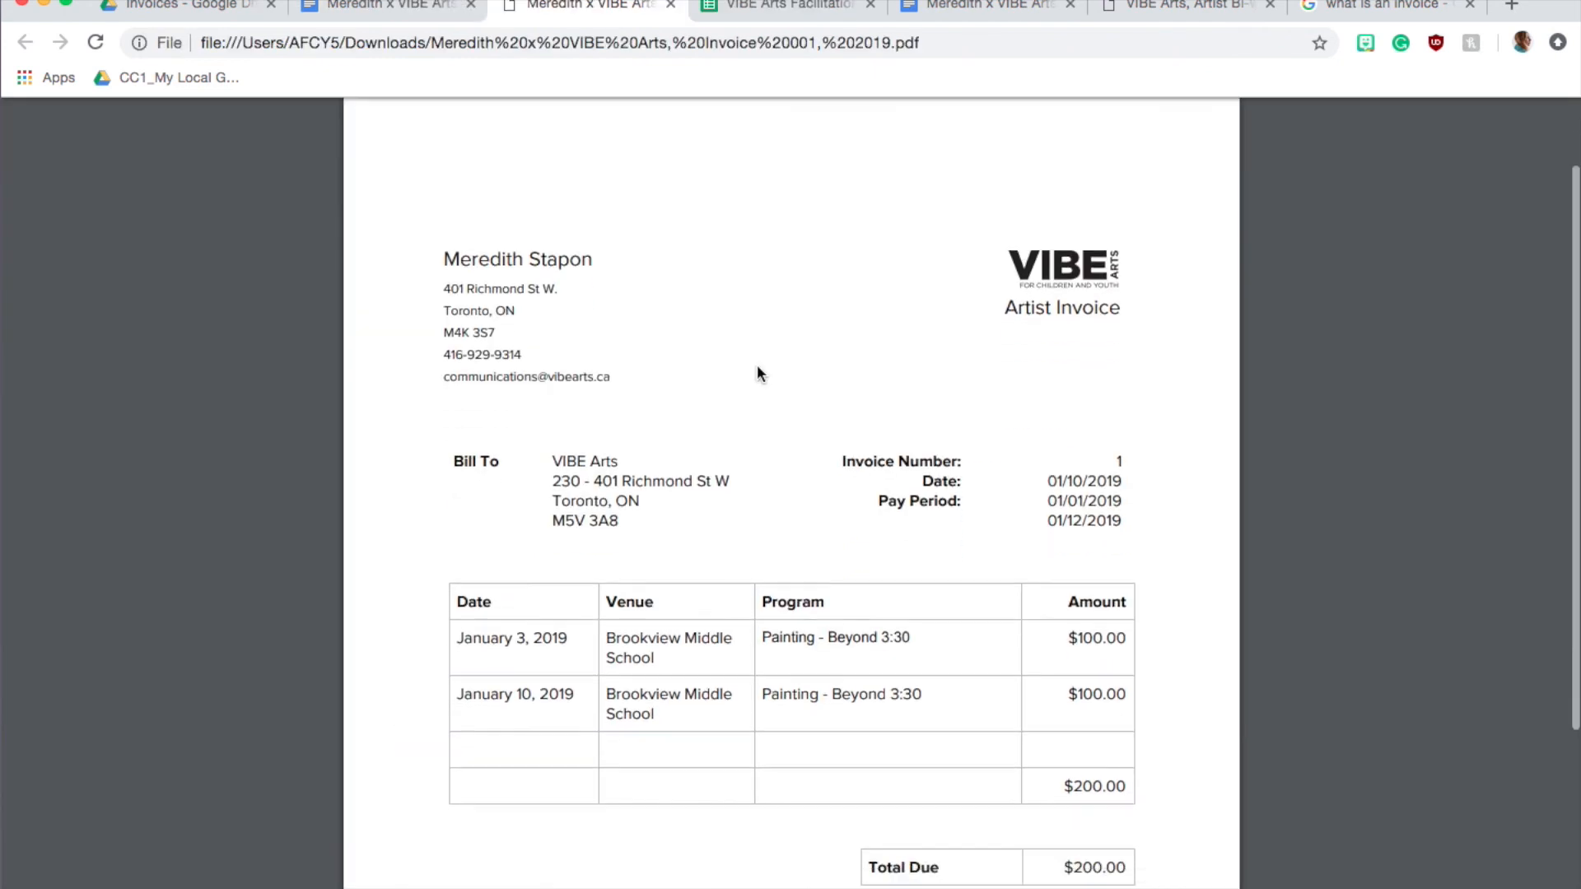
{"action": "scroll", "coordinate": [757, 373], "scroll_direction": "down", "scroll_amount": 2}
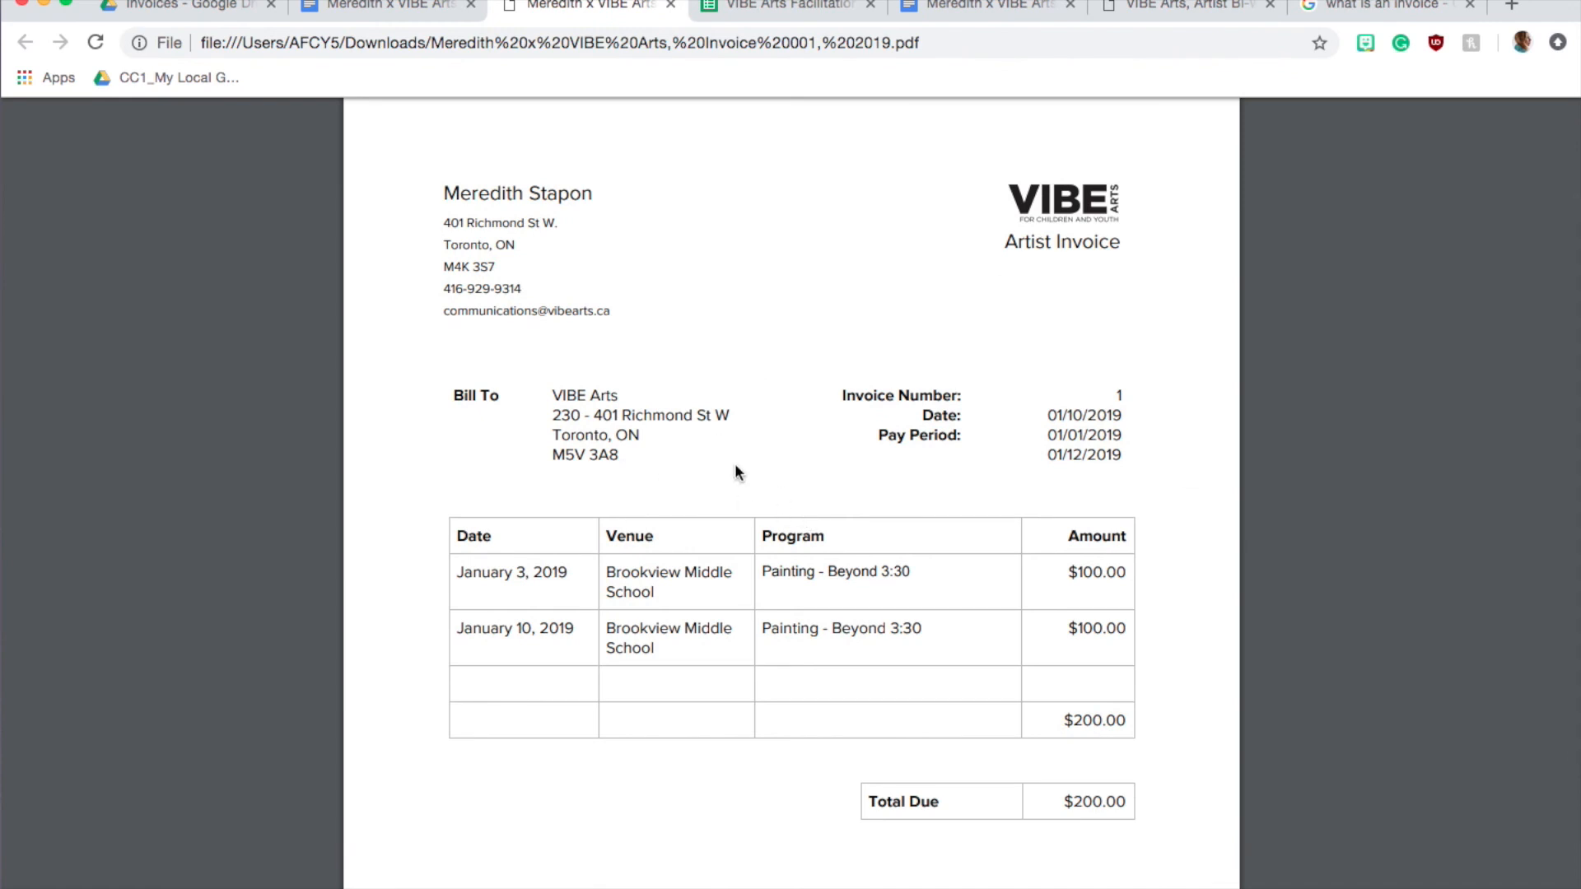
Go back through the invoice document and the Invoices folder to view the Artist Bi-Weekly Pay Period Calendar
{"action": "left_click", "coordinate": [358, 8]}
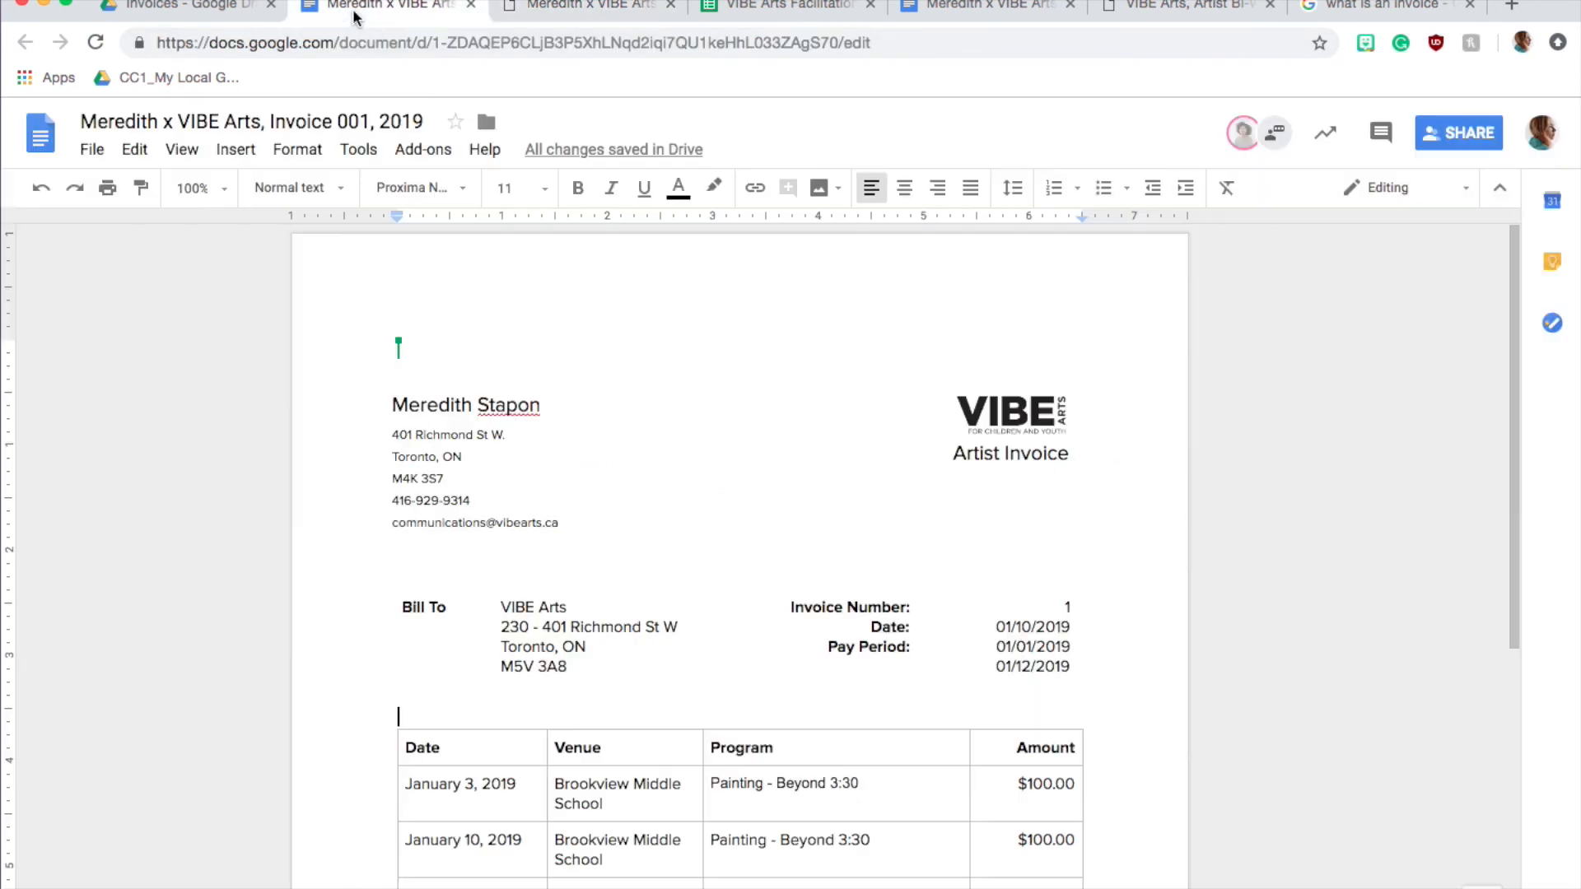
{"action": "left_click", "coordinate": [211, 10]}
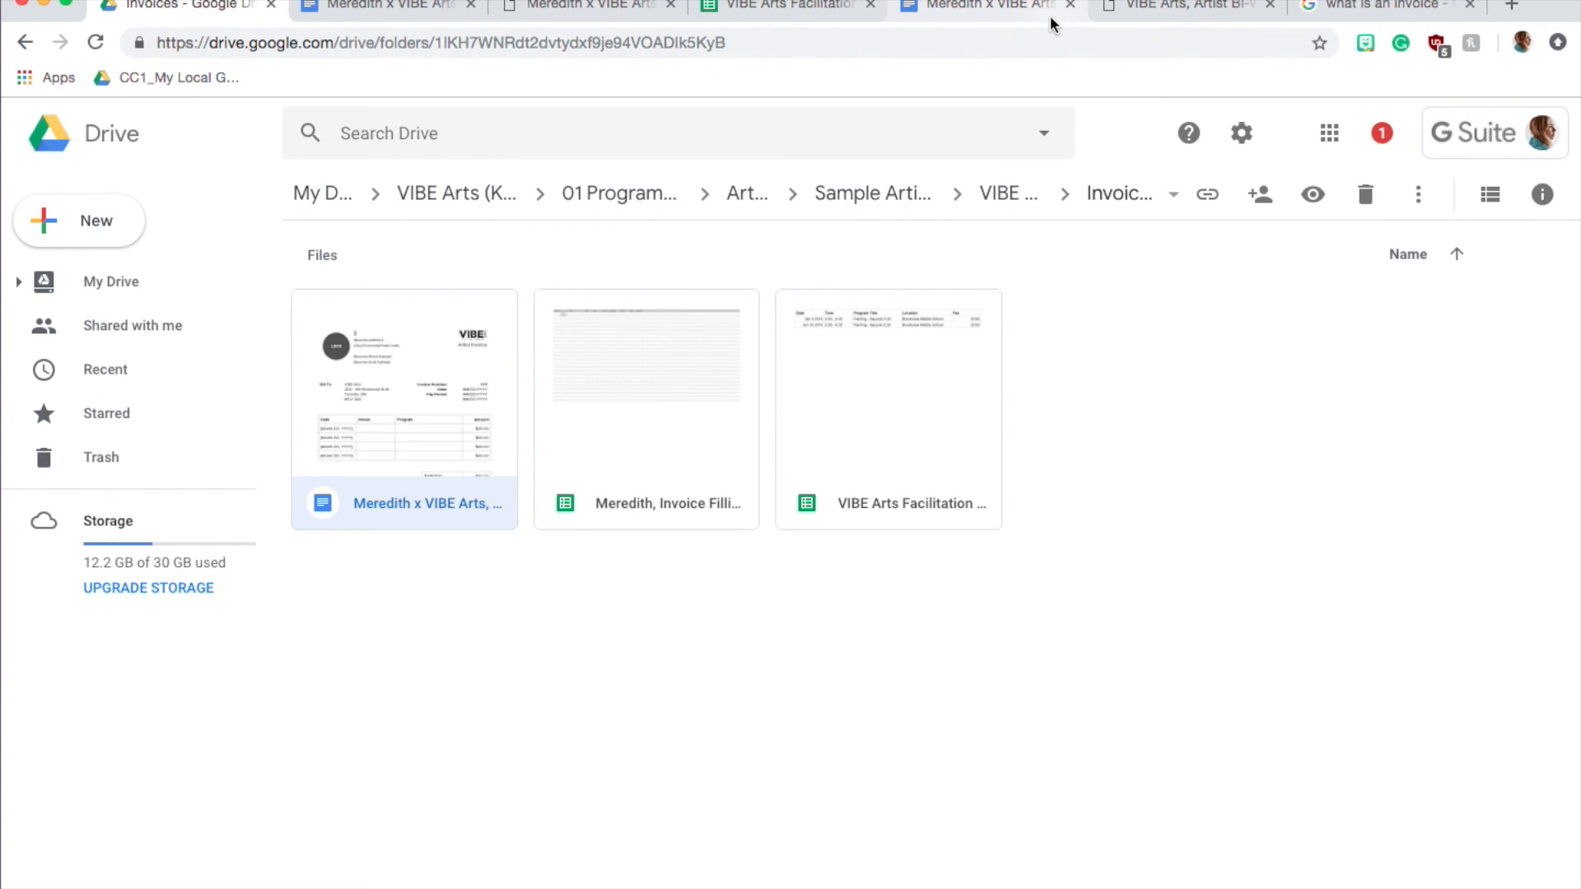
{"action": "left_click", "coordinate": [1219, 11]}
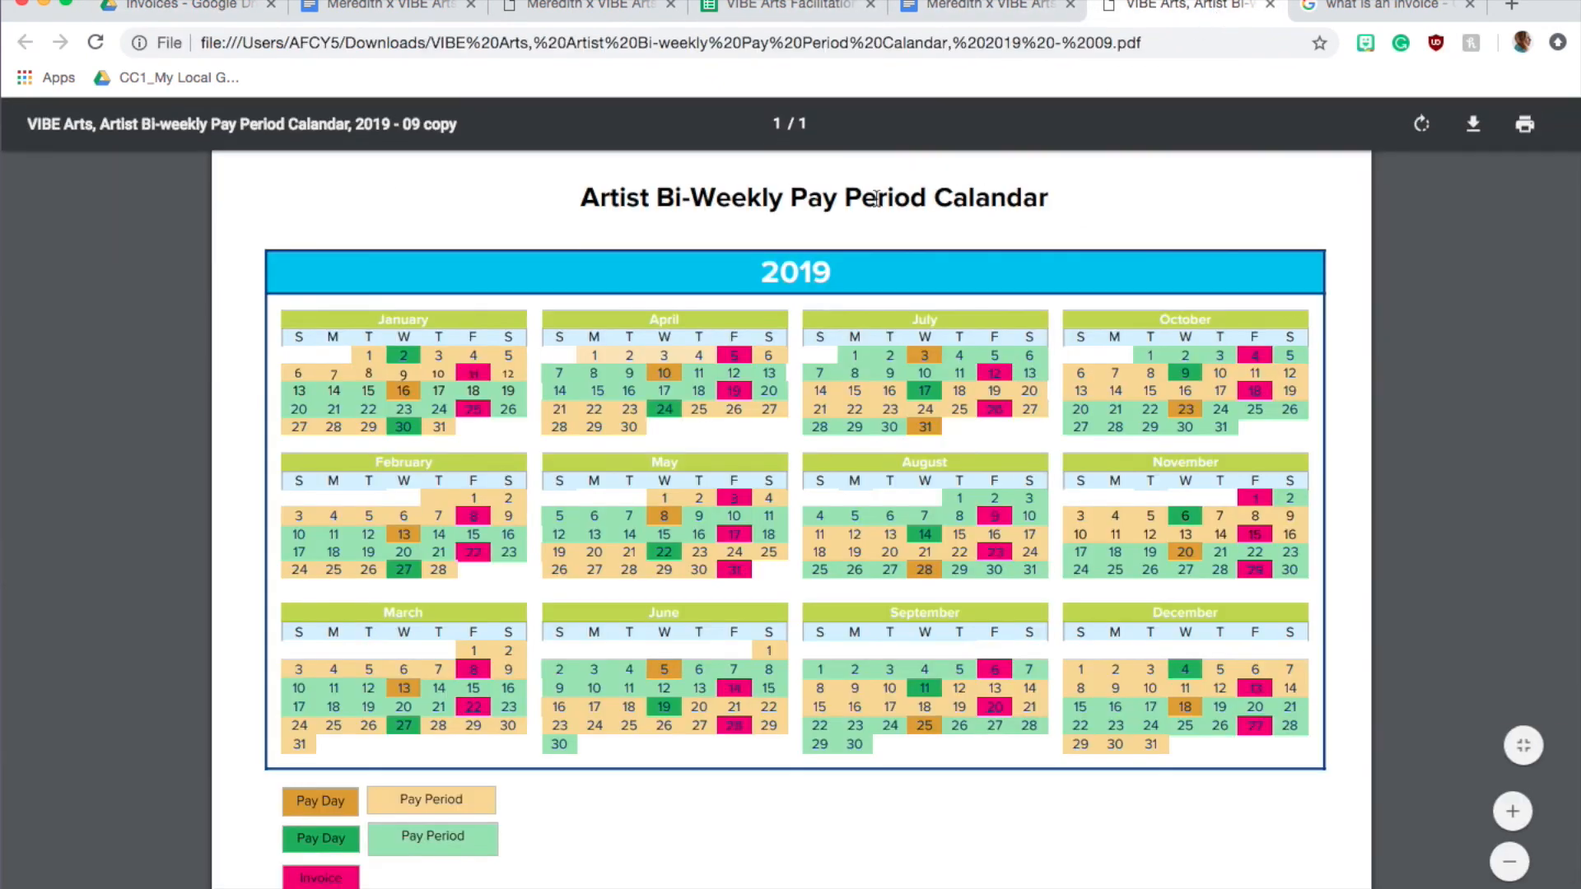